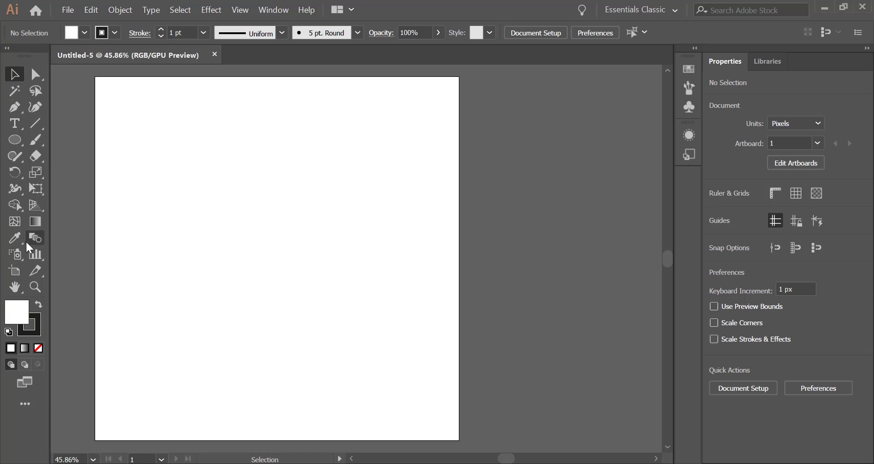
- Enable Show Center Mark in Artboard Options for the 800 × 800 px artboard
click(15, 272)
double_click(18, 275)
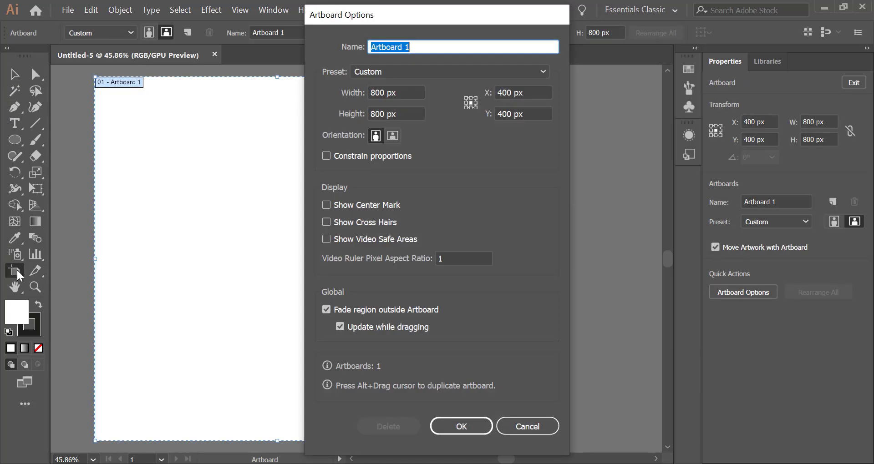
click(408, 93)
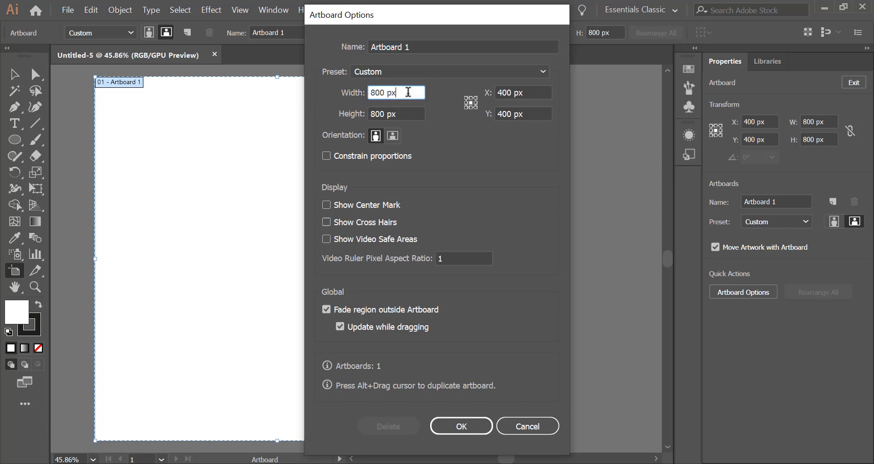
click(406, 114)
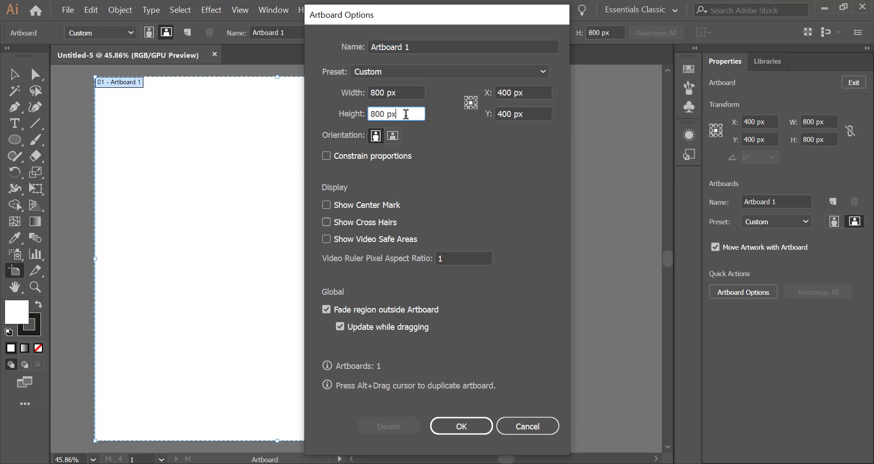
click(325, 205)
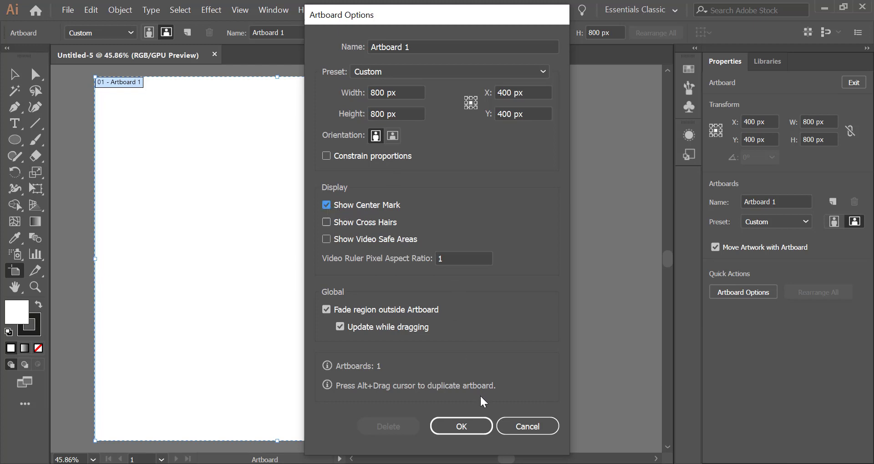
click(476, 422)
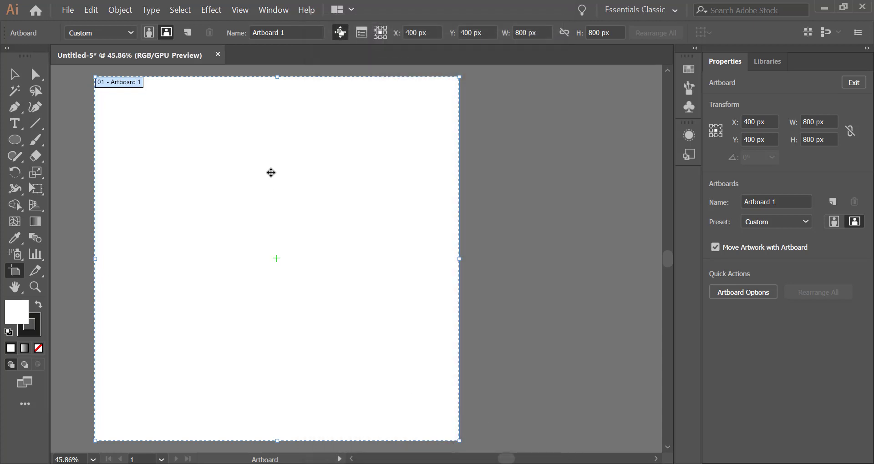
- Turn on Smart Guides from the View menu and select the Rectangle tool
click(239, 11)
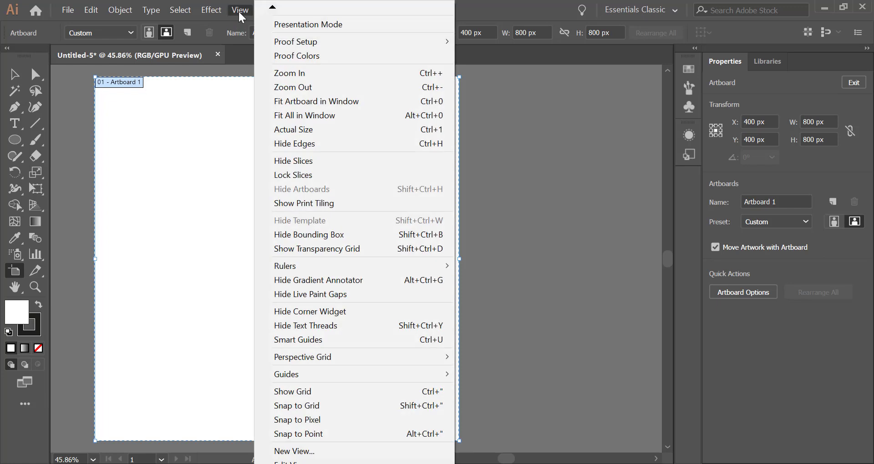
click(345, 341)
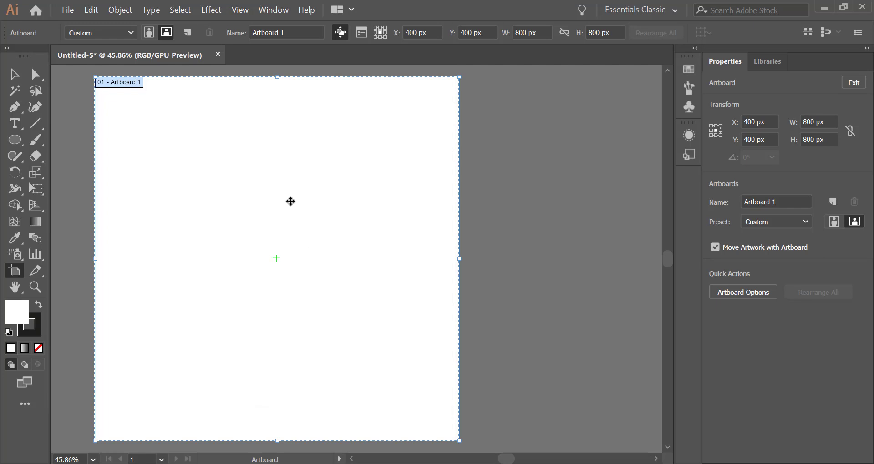
click(239, 11)
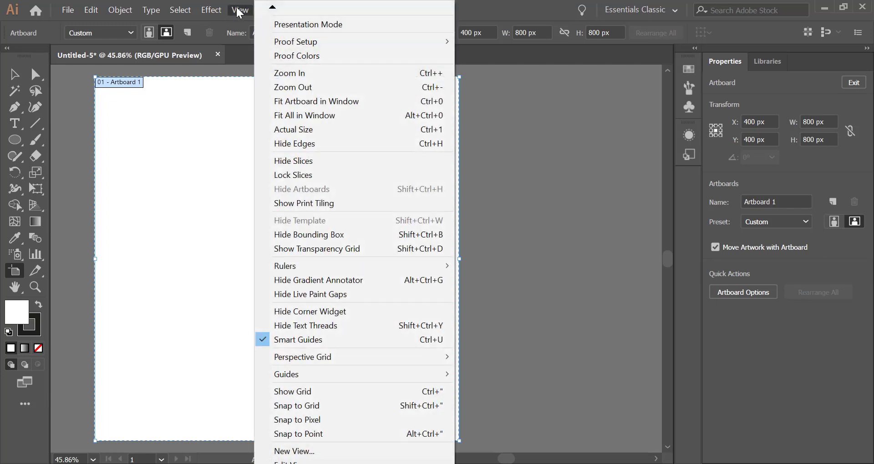
click(352, 420)
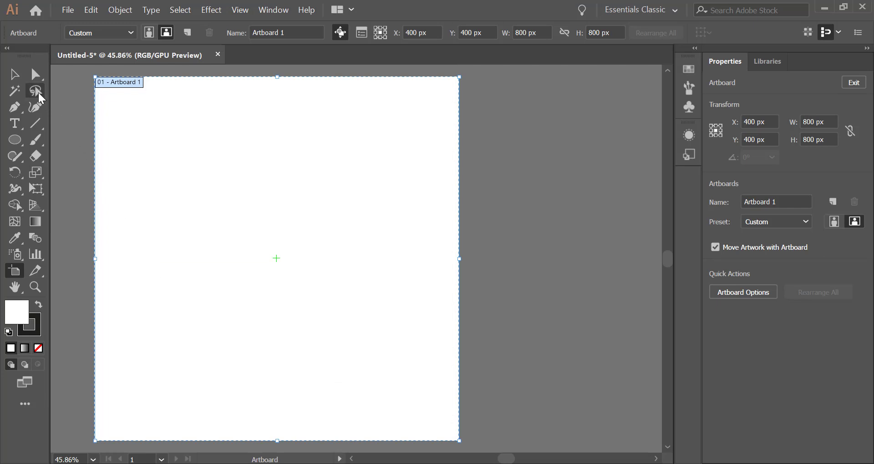
click(15, 139)
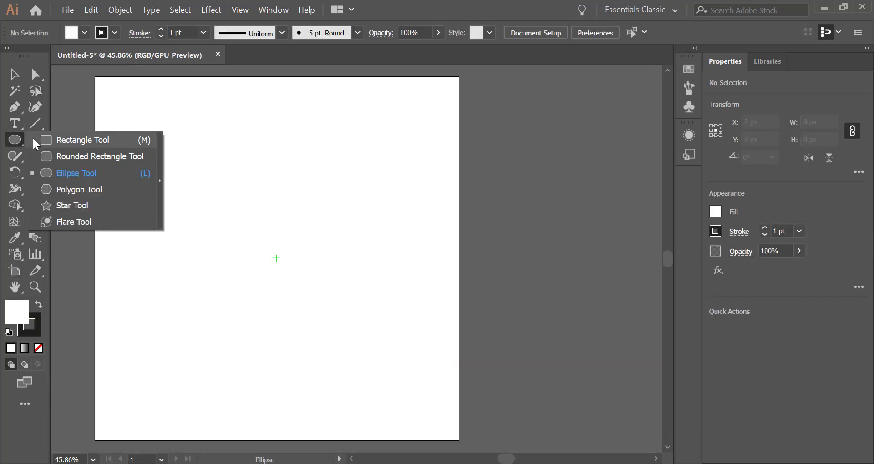
click(46, 140)
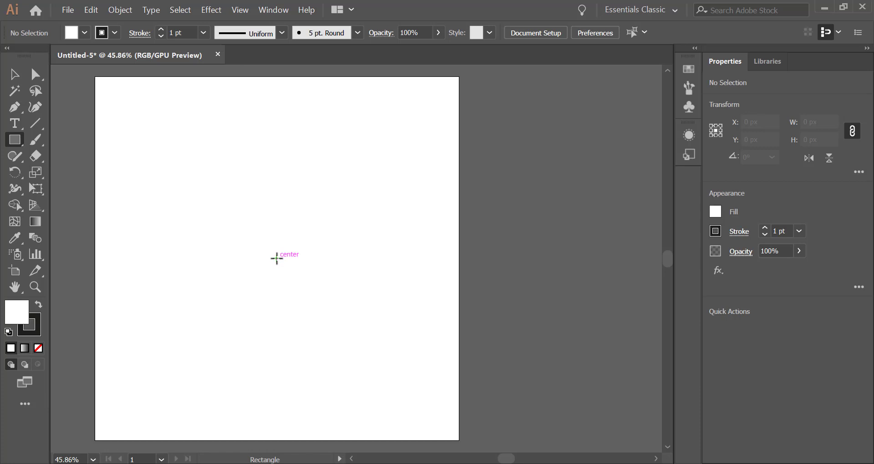
- Create a 300 × 300 px square with no fill
click(276, 259)
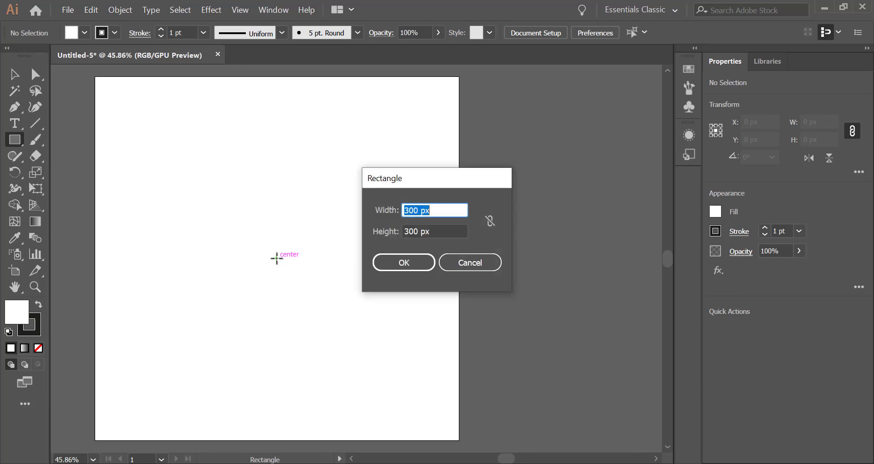
click(417, 262)
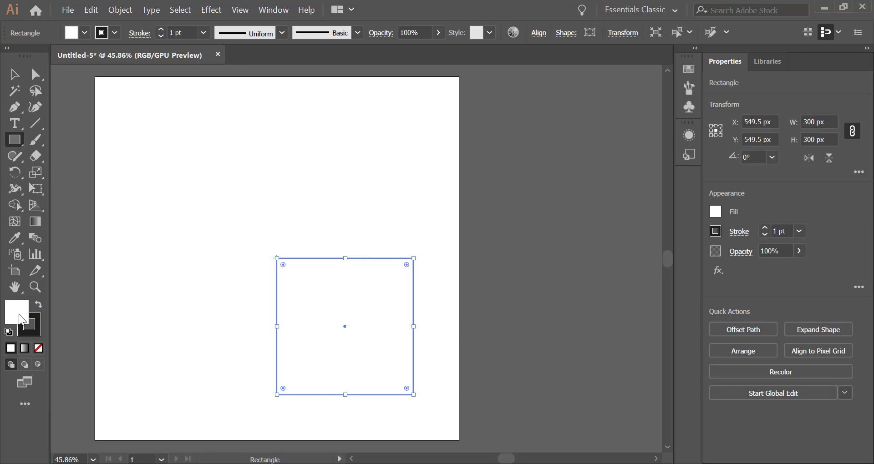
click(39, 350)
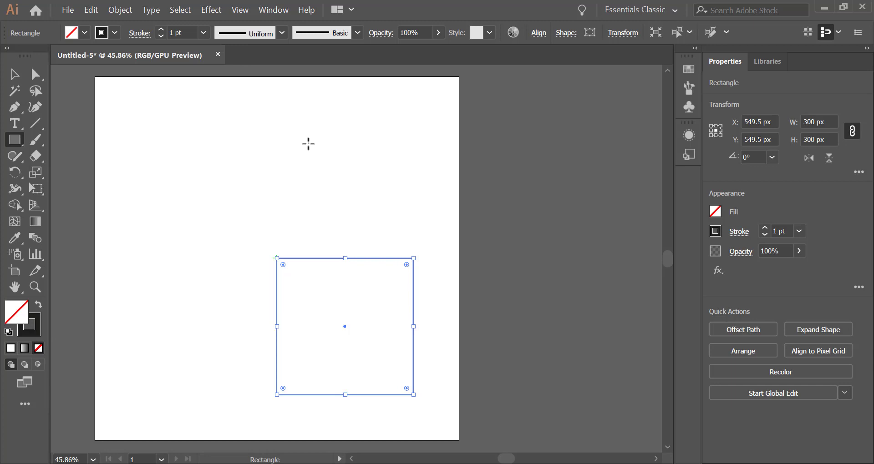
- Centre the square horizontally and vertically on the artboard with the Align panel
click(273, 10)
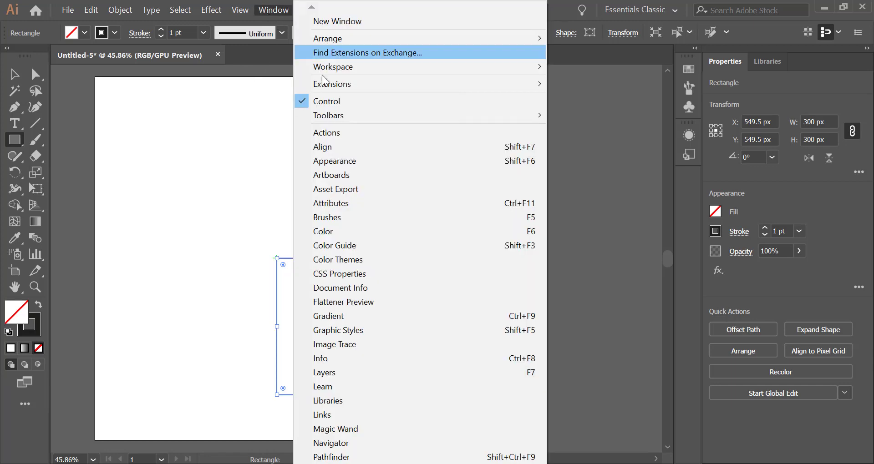
click(348, 147)
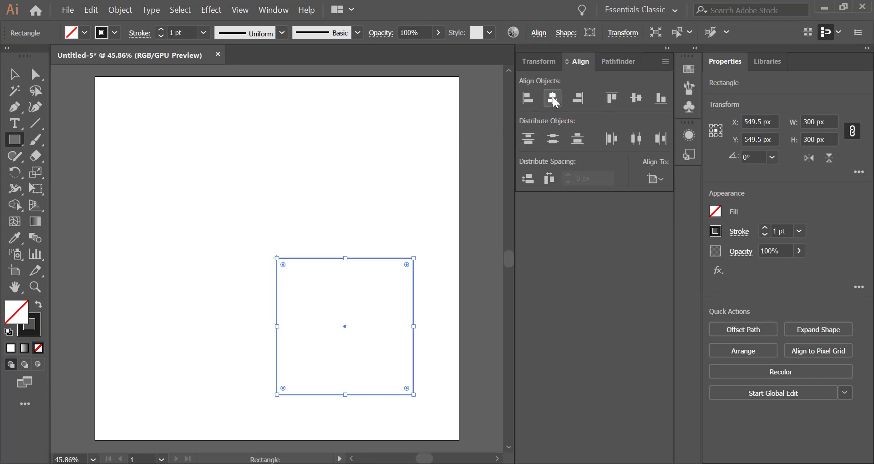
click(553, 98)
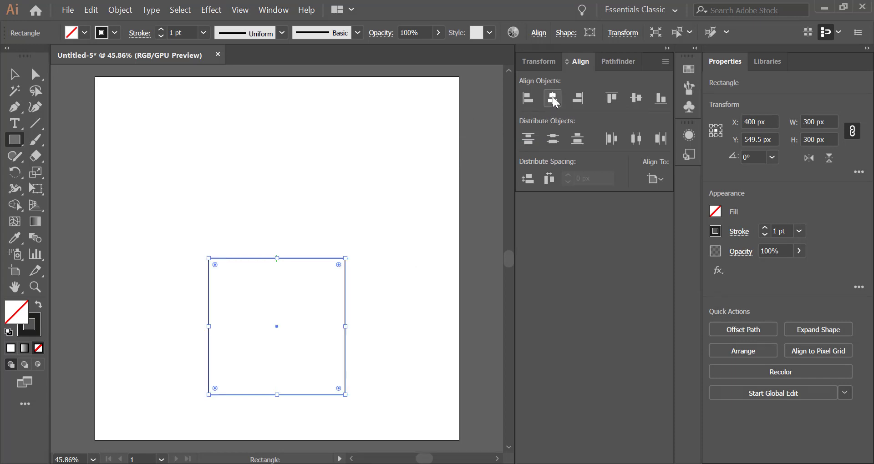
click(635, 98)
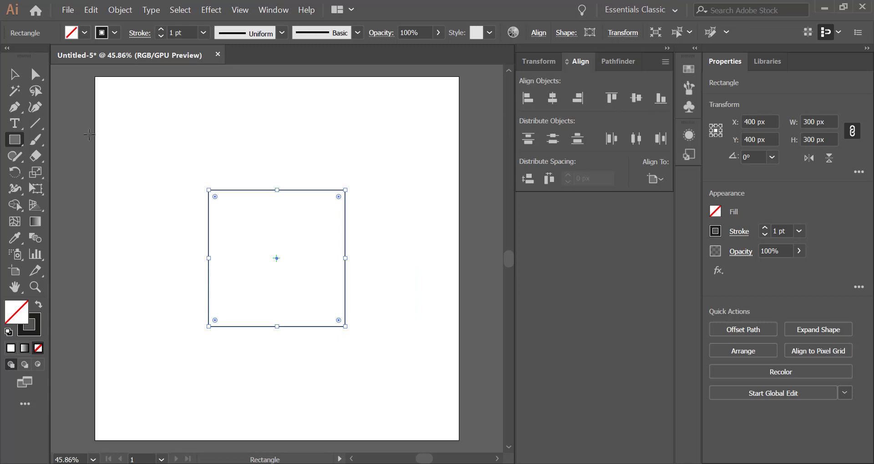
click(18, 142)
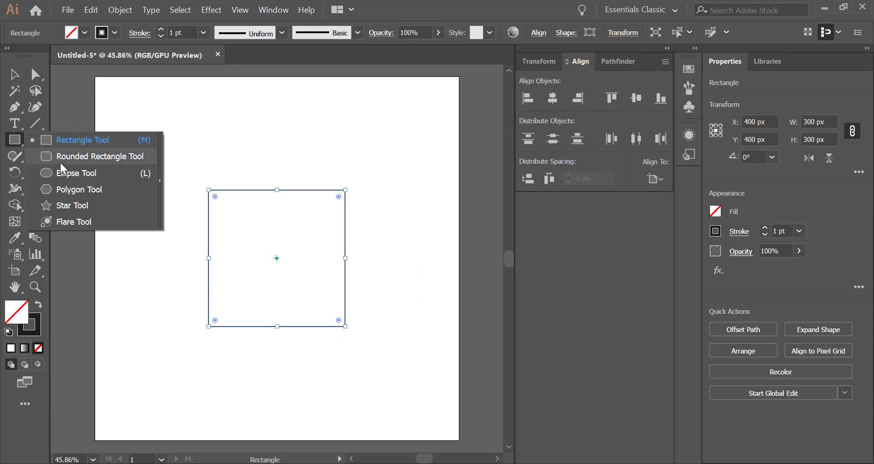
- Create a 300 × 300 px circle with the Ellipse tool
click(71, 174)
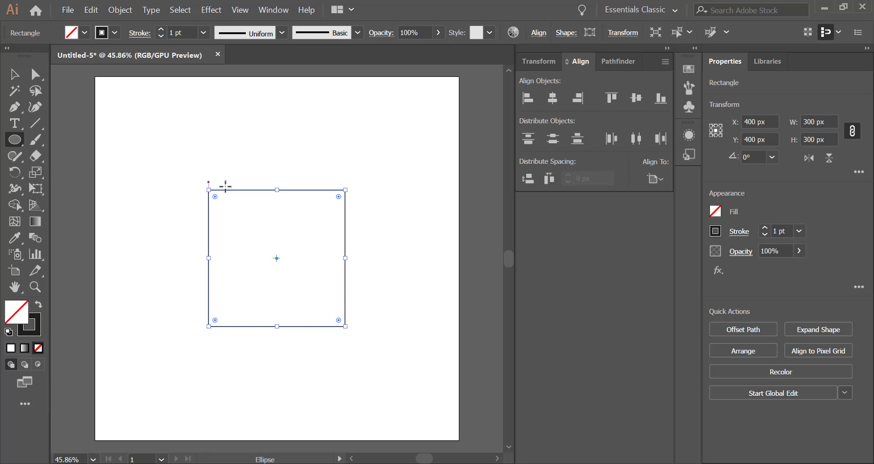
click(255, 174)
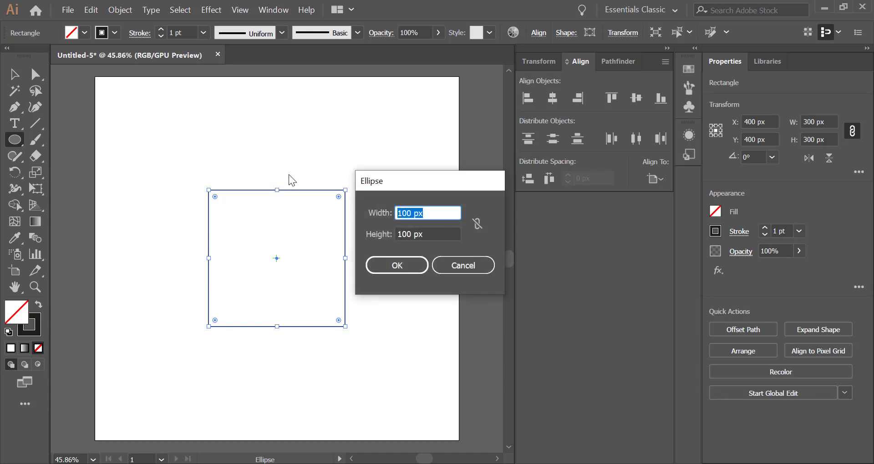
double_click(405, 212)
text(3)
text(00)
click(410, 234)
double_click(405, 234)
text(3)
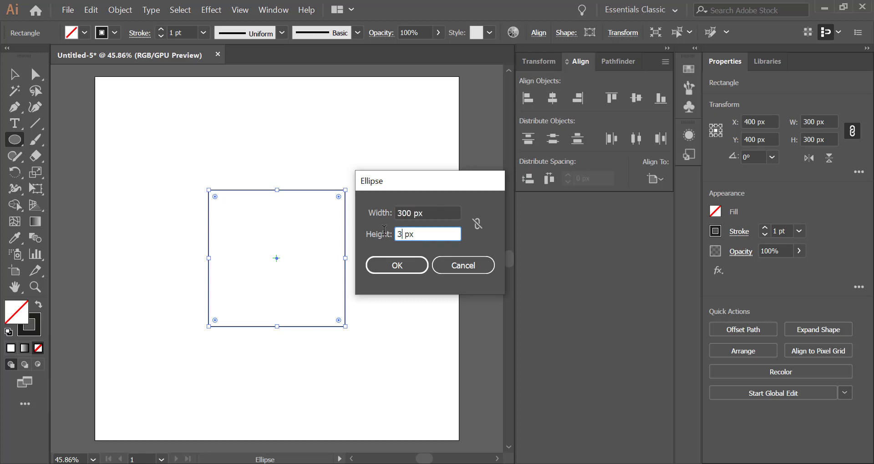
text(00)
click(413, 260)
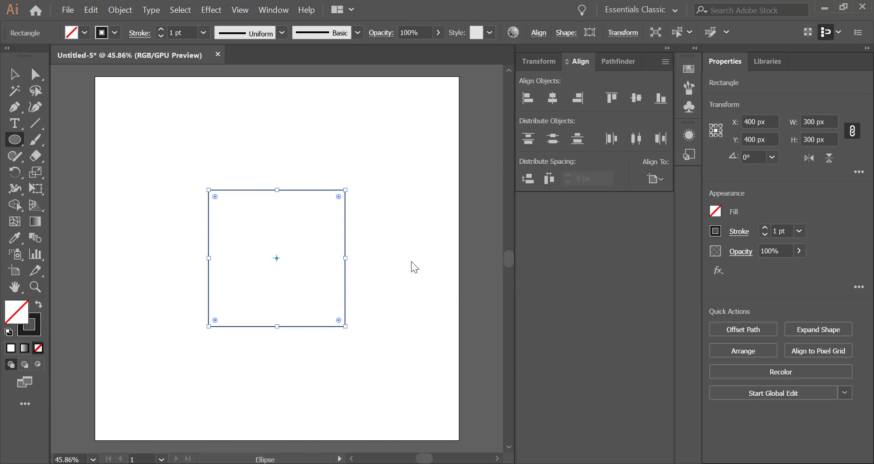
- Centre the circle on the square's top edge and paste a copy onto its right edge
click(15, 77)
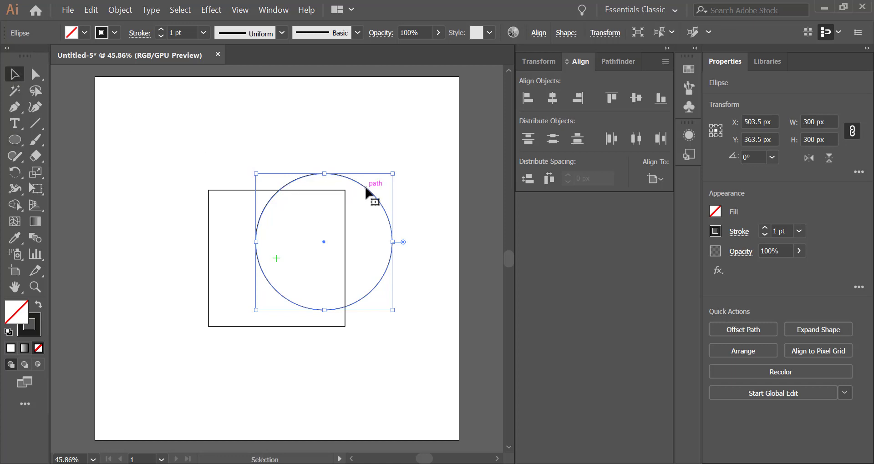
drag(365, 187, 317, 136)
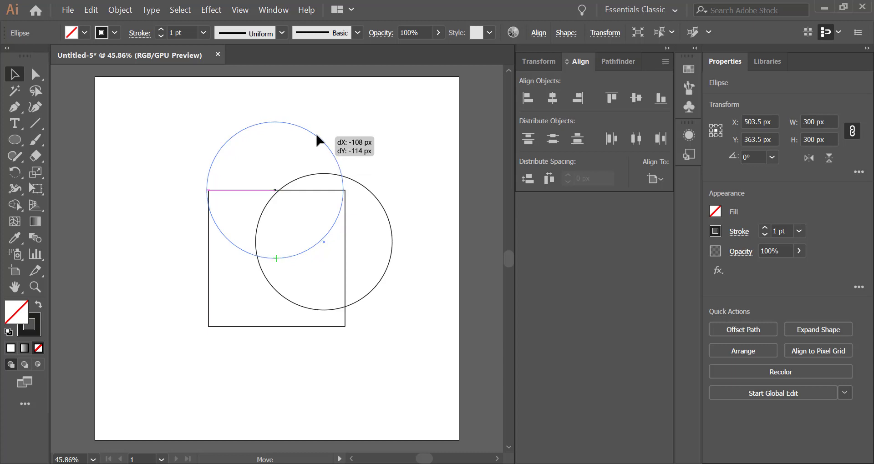
mouse_move(316, 136)
mouse_down()
mouse_move(329, 139)
mouse_move(319, 136)
mouse_up()
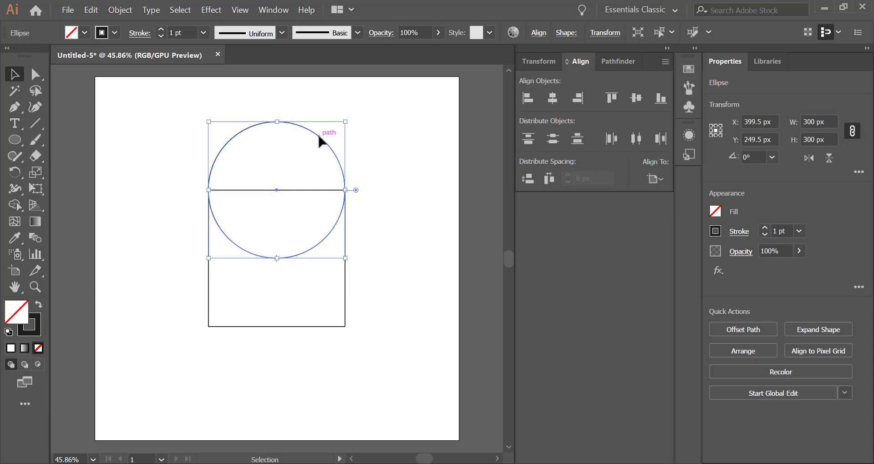
click(91, 10)
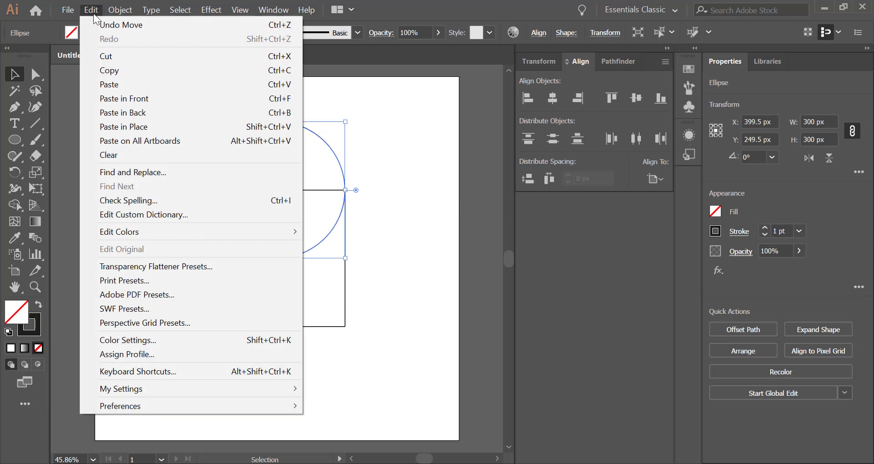
click(116, 71)
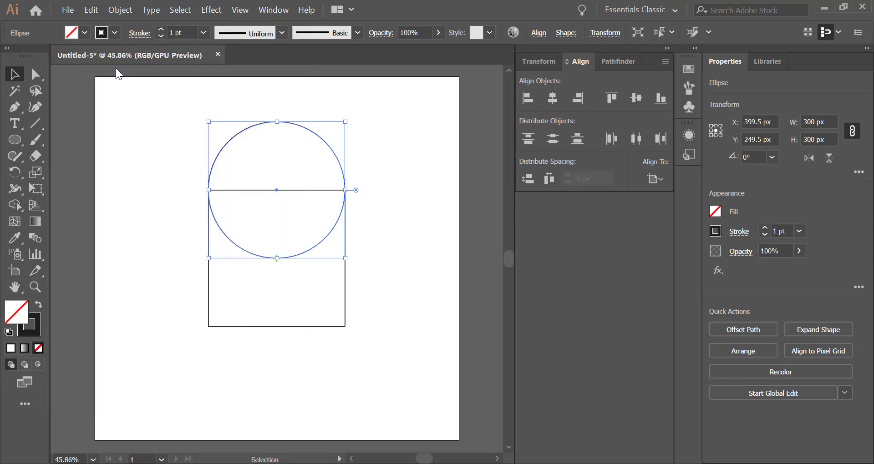
click(91, 10)
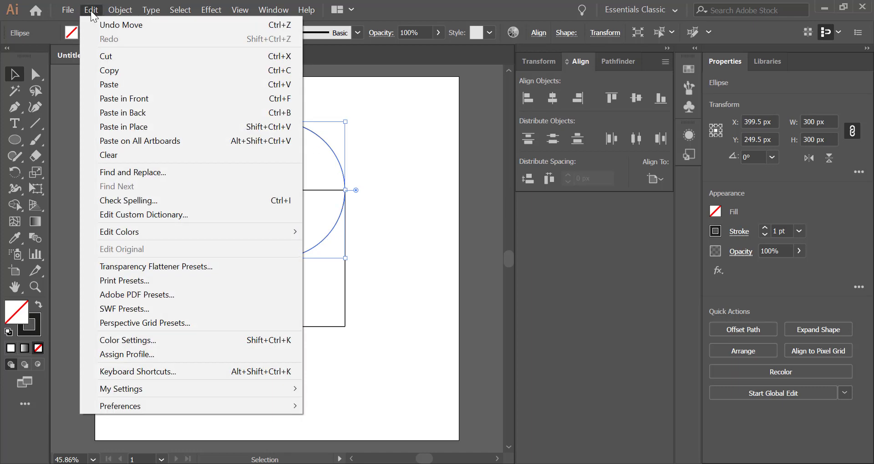
click(188, 127)
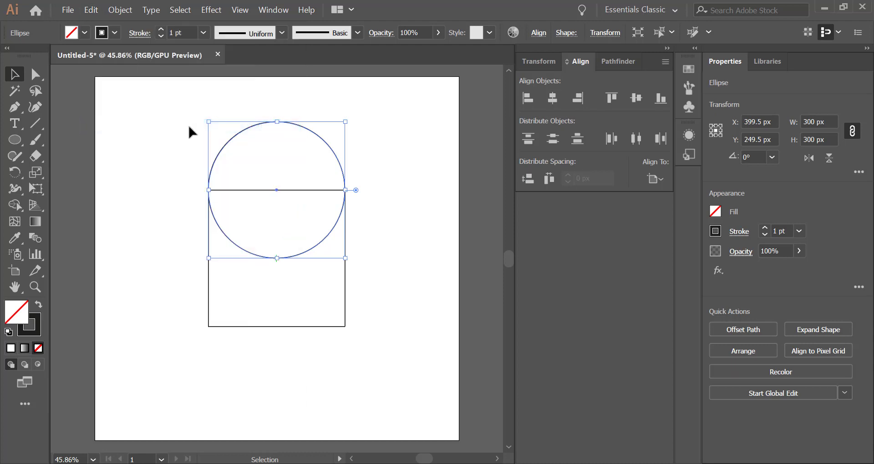
drag(230, 141, 298, 207)
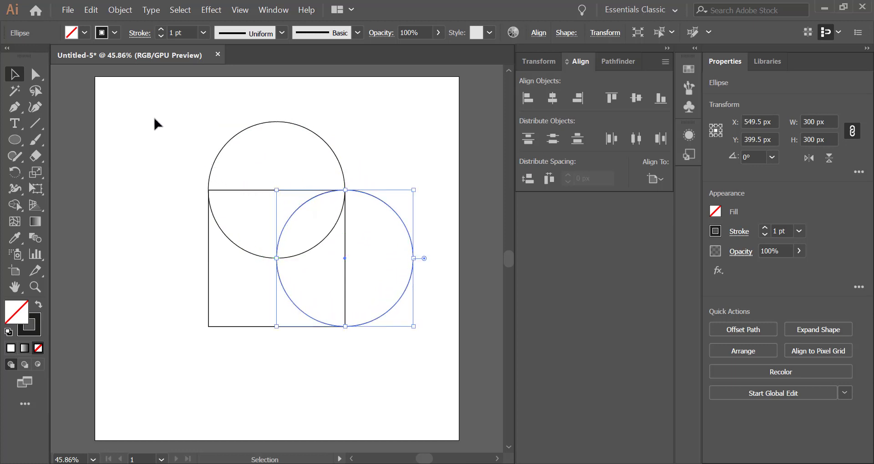
- Create a 100 × 100 px circle with the Ellipse tool
click(15, 139)
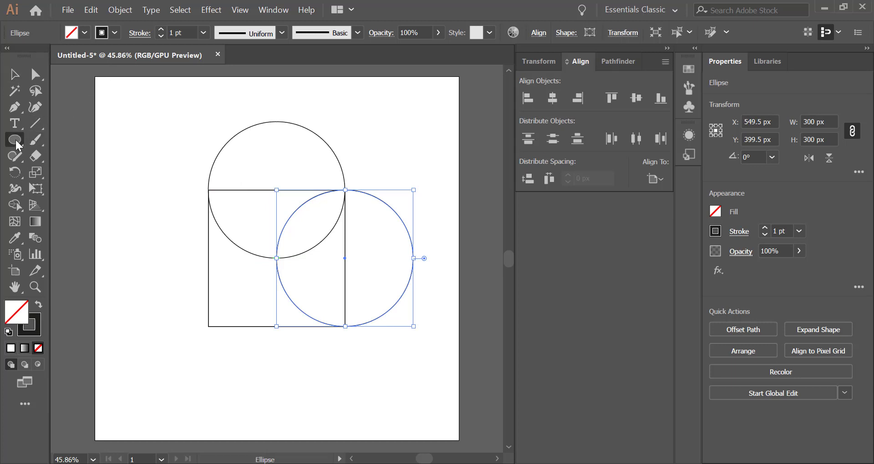
click(165, 211)
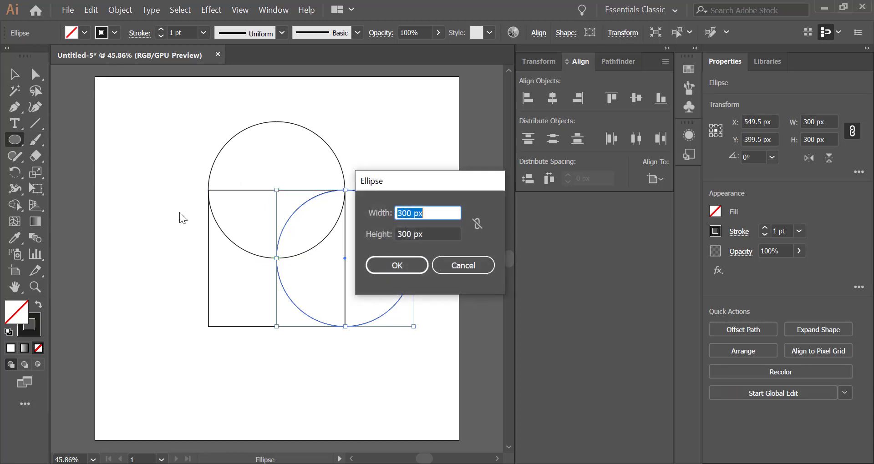
double_click(402, 212)
text(1)
text(00)
double_click(410, 233)
text(1)
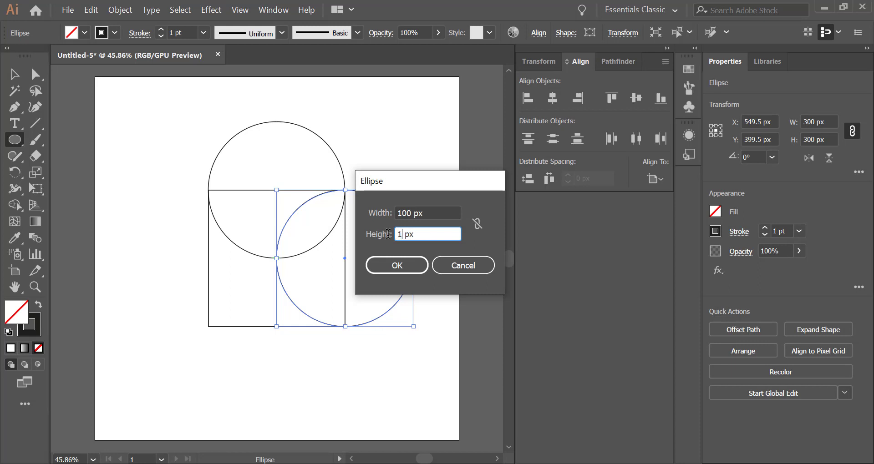
text(00)
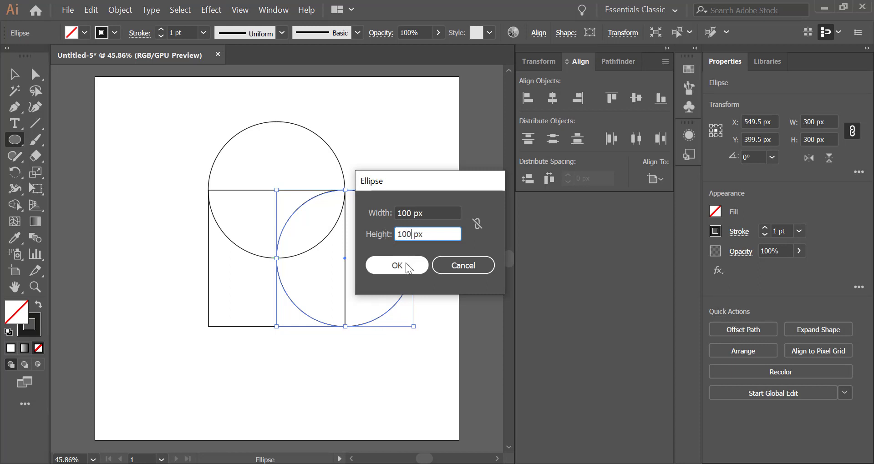
click(406, 263)
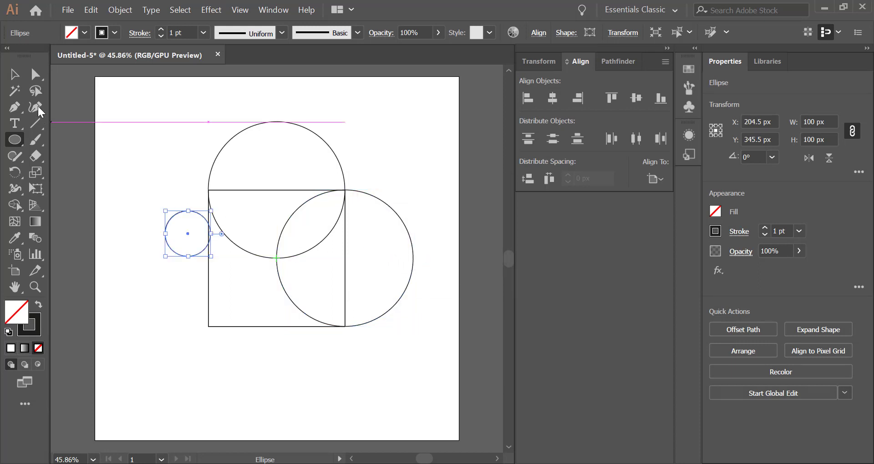
- Centre the small circle on the square's top edge and place a copy on its right edge
click(16, 75)
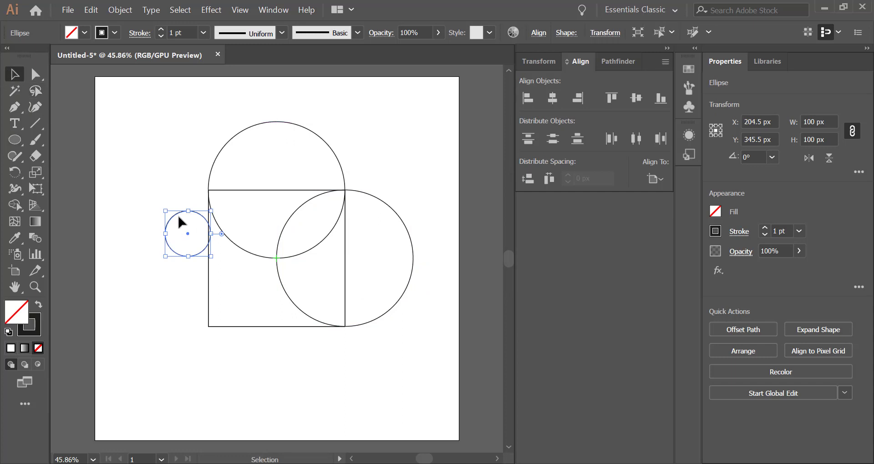
drag(178, 217, 265, 171)
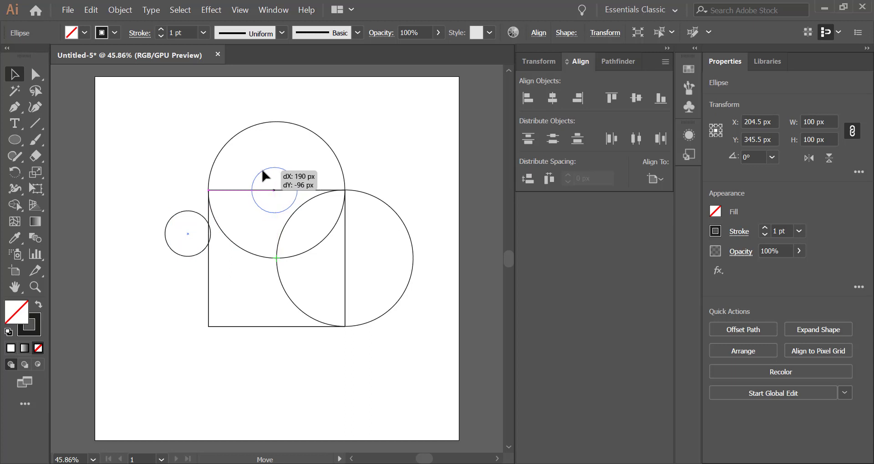
drag(263, 171, 263, 175)
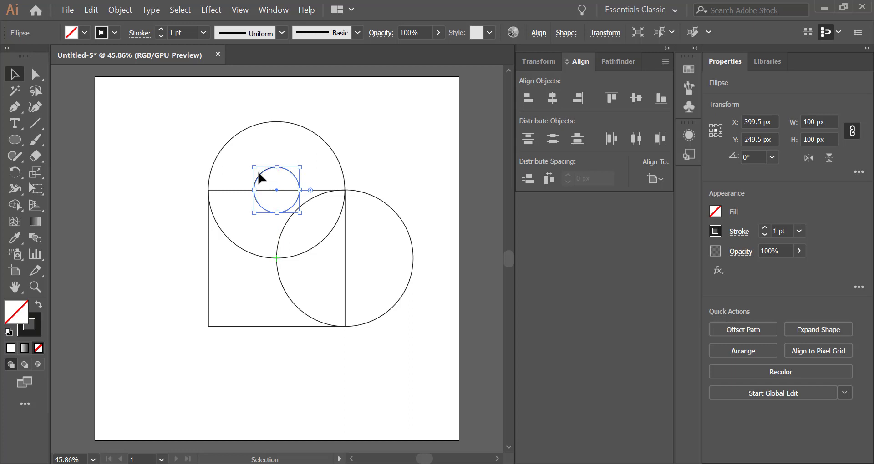
click(90, 10)
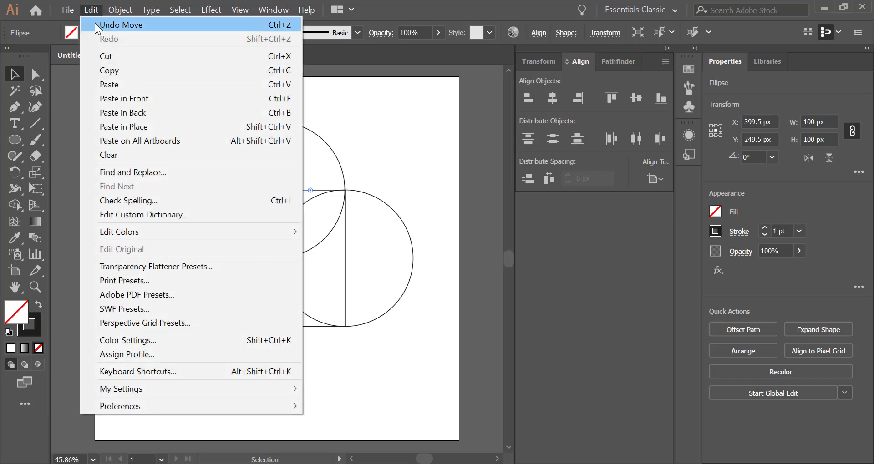
click(120, 71)
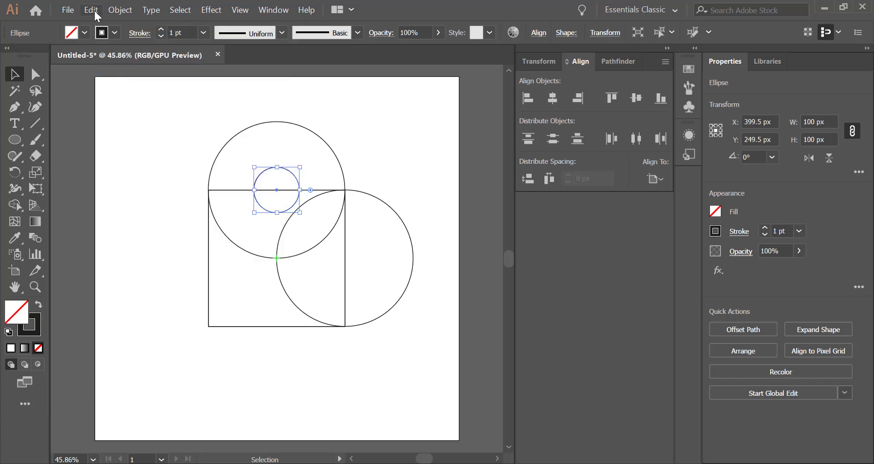
click(94, 9)
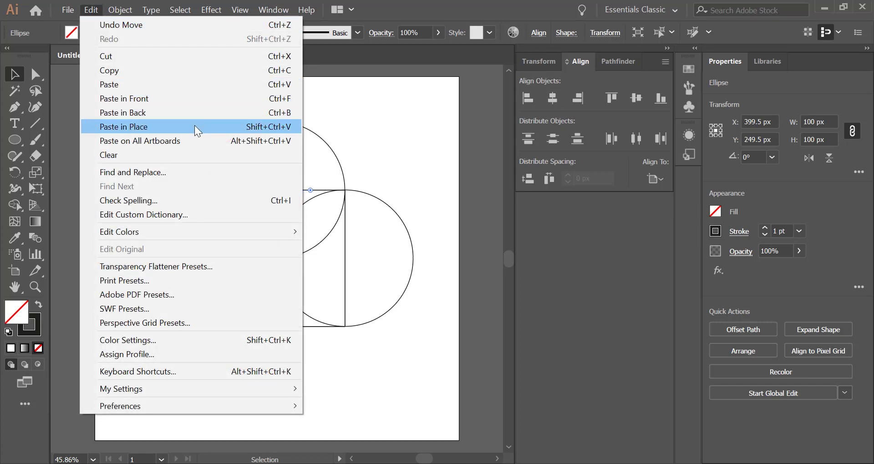
click(195, 126)
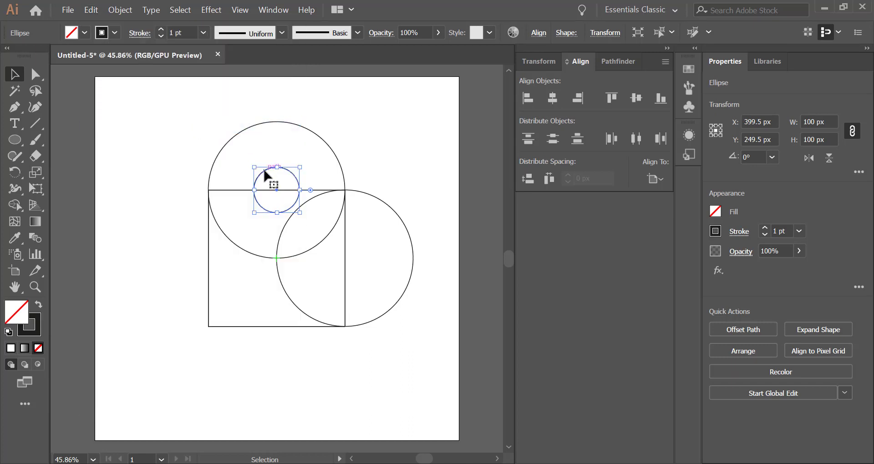
drag(264, 169, 332, 239)
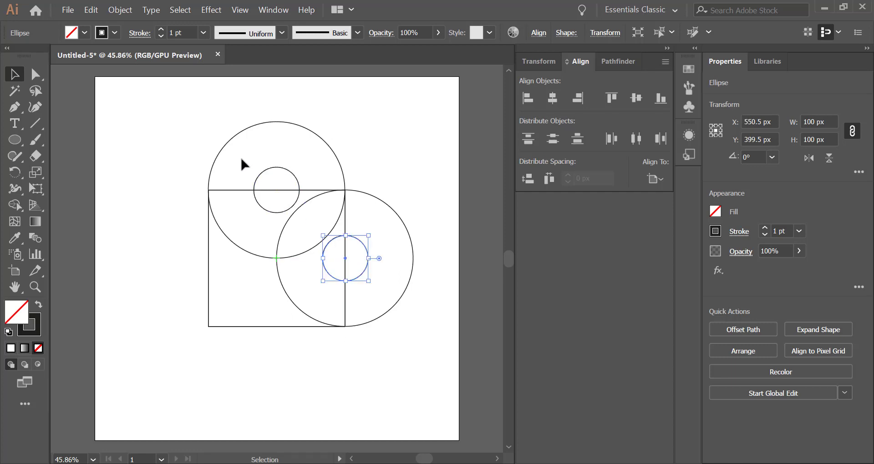
- Paste a third 100 px circle and align it to the square's centre
click(91, 9)
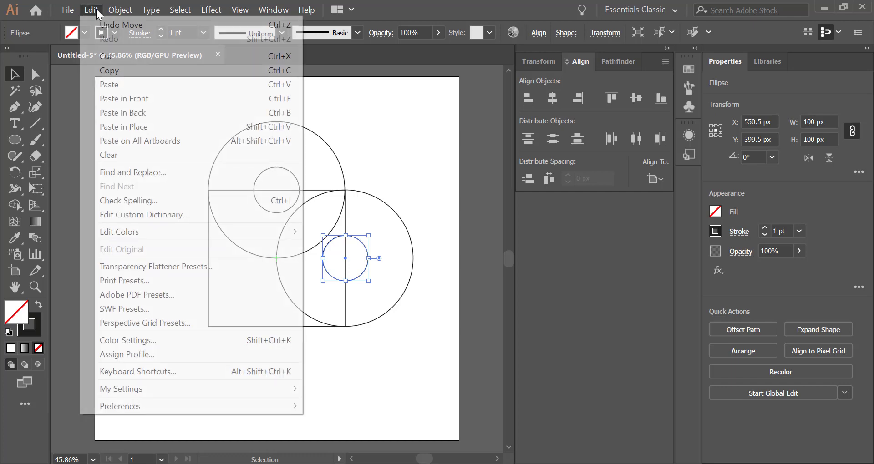
click(136, 70)
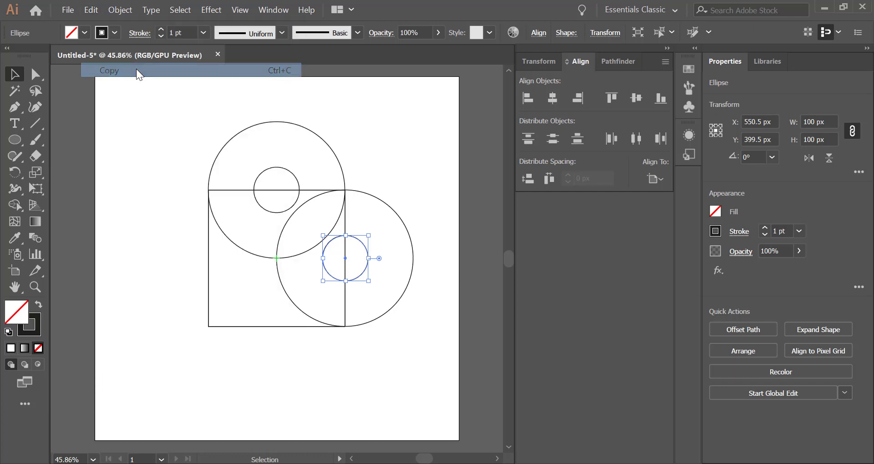
click(89, 11)
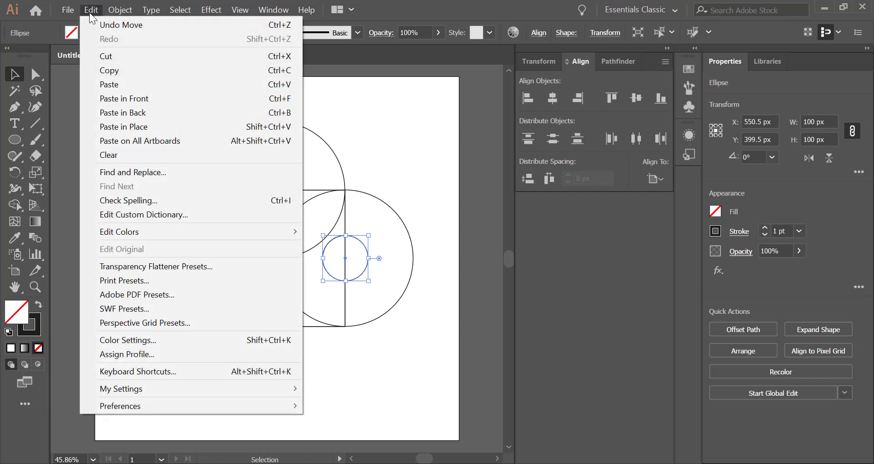
click(167, 126)
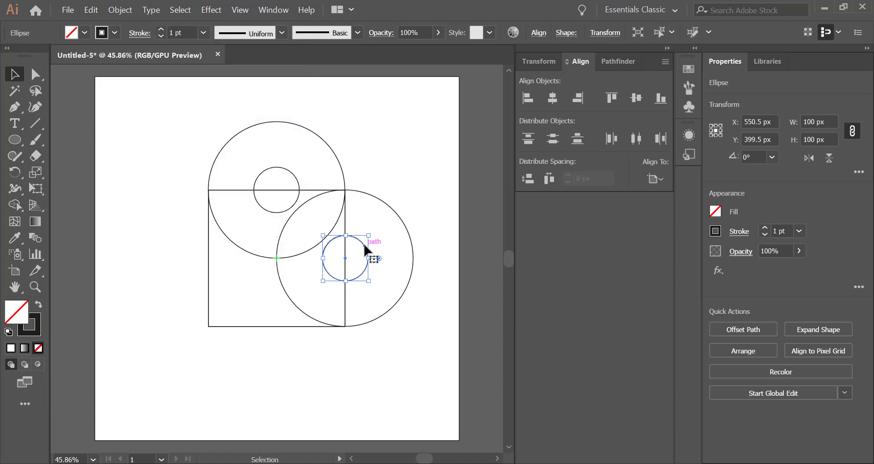
drag(366, 250, 264, 271)
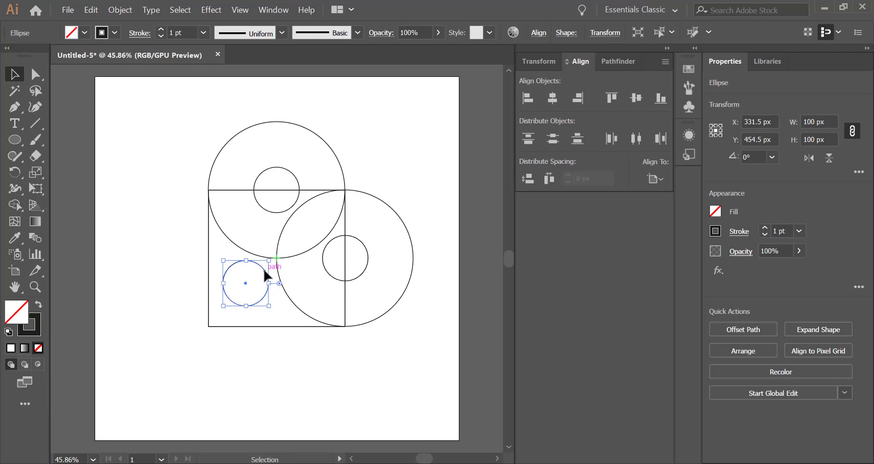
click(556, 97)
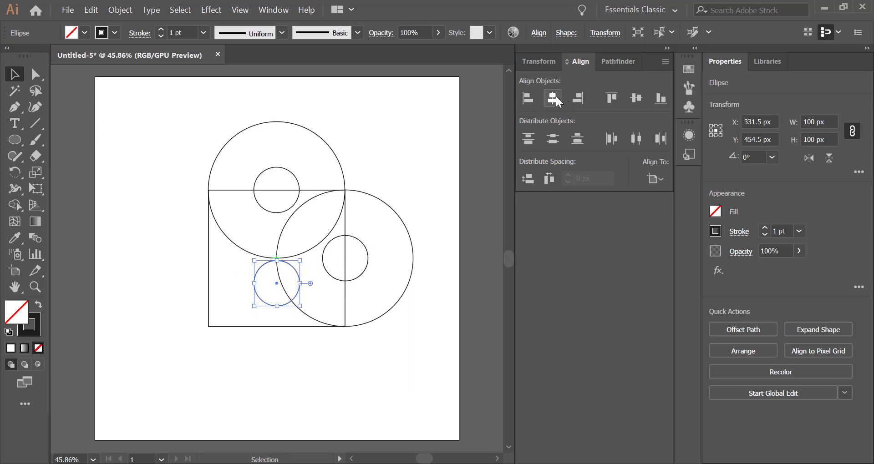
click(638, 98)
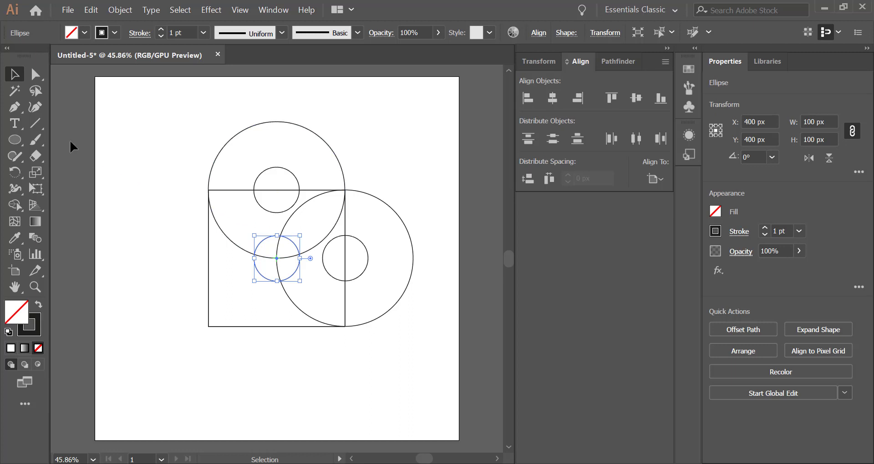
click(37, 122)
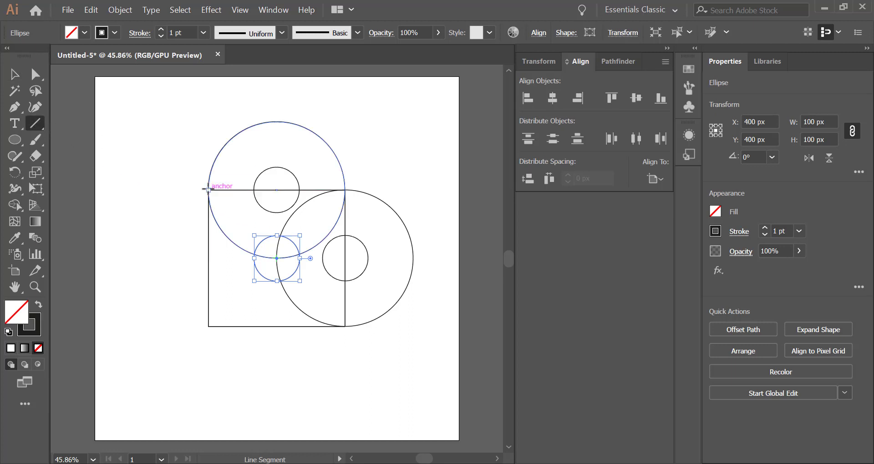
- Draw a diagonal from the square's top-left to bottom-right corner, then select all paths
drag(208, 190, 345, 327)
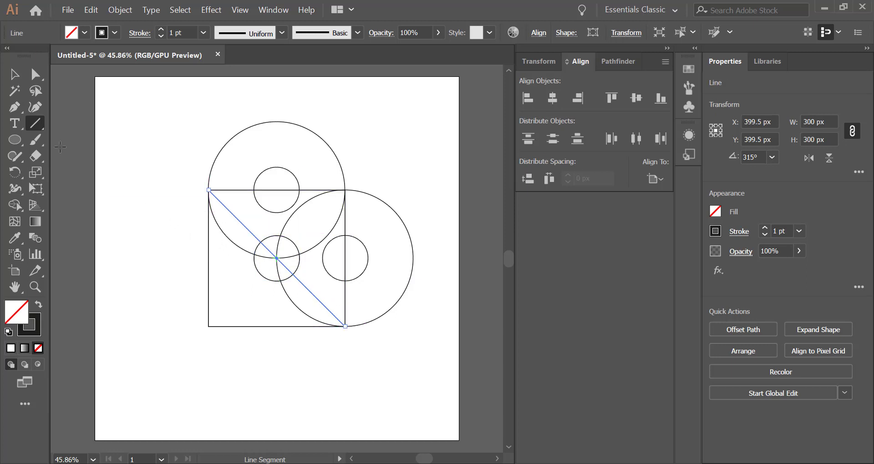
click(16, 80)
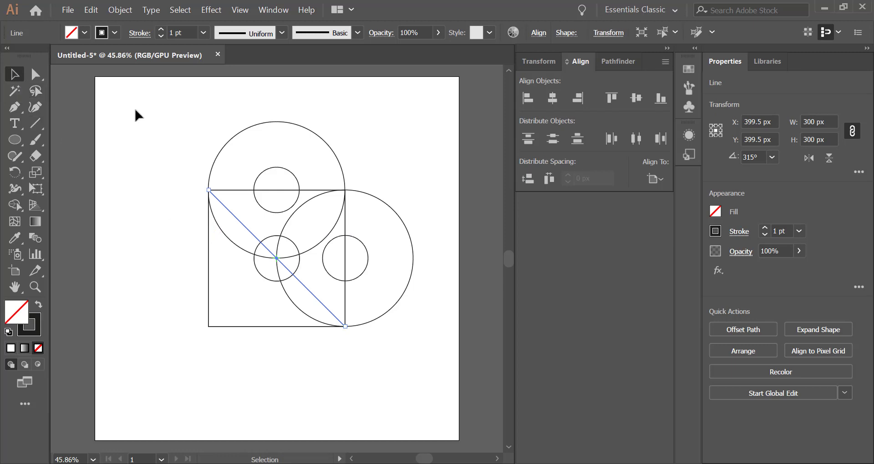
drag(137, 101, 328, 276)
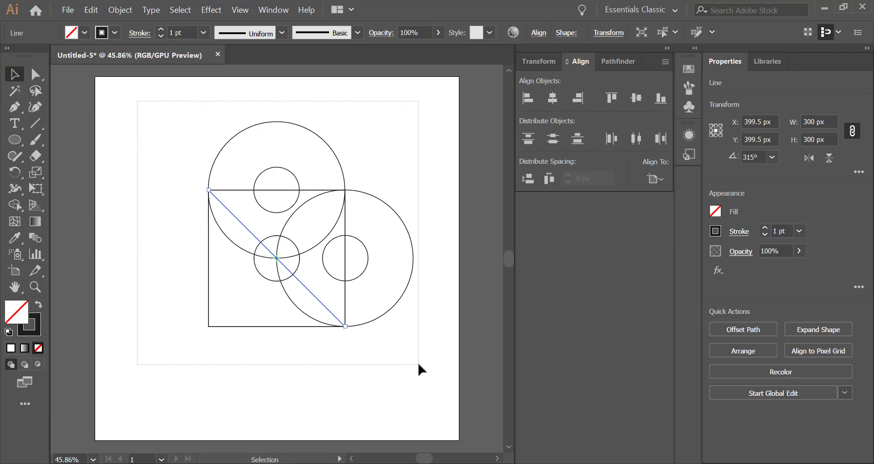
key(ctrl+a)
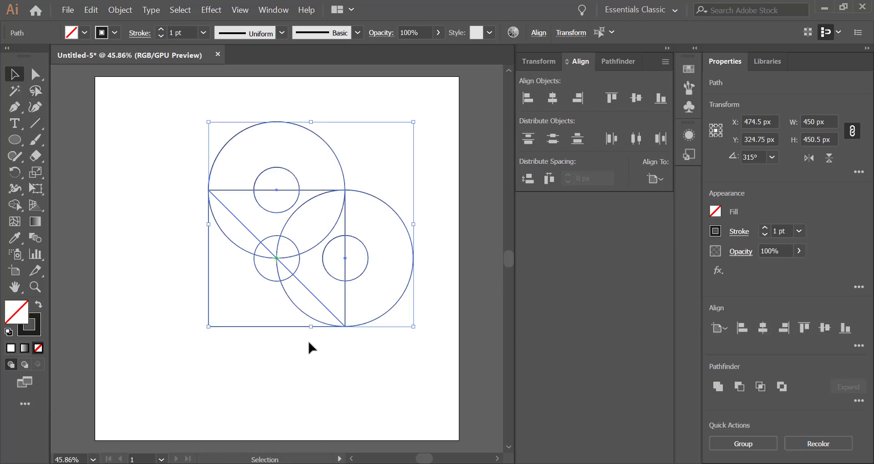
- Use Shape Builder to merge the top dome, diagonal wedge, upper regions and right half-circle into pieces
click(15, 206)
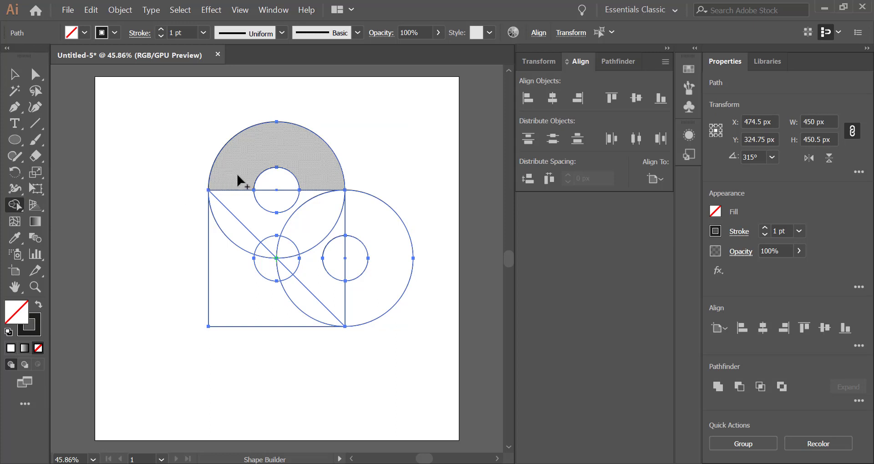
drag(264, 157, 273, 195)
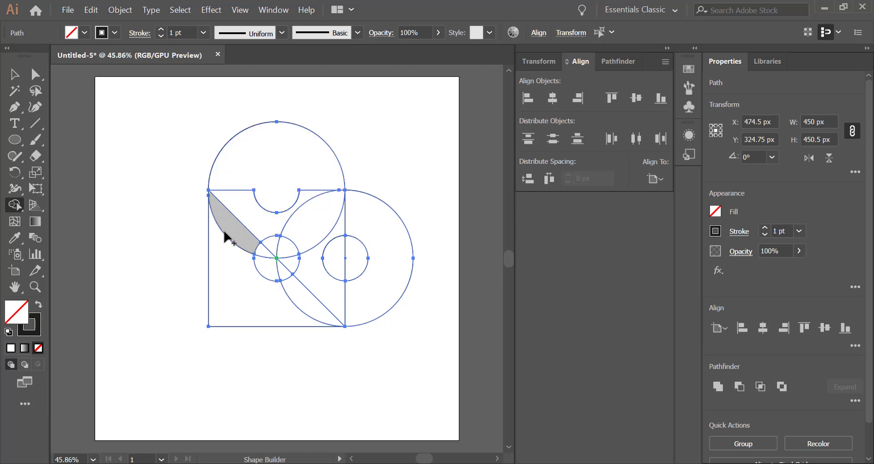
mouse_move(229, 231)
mouse_down()
mouse_move(261, 300)
mouse_move(311, 302)
mouse_up()
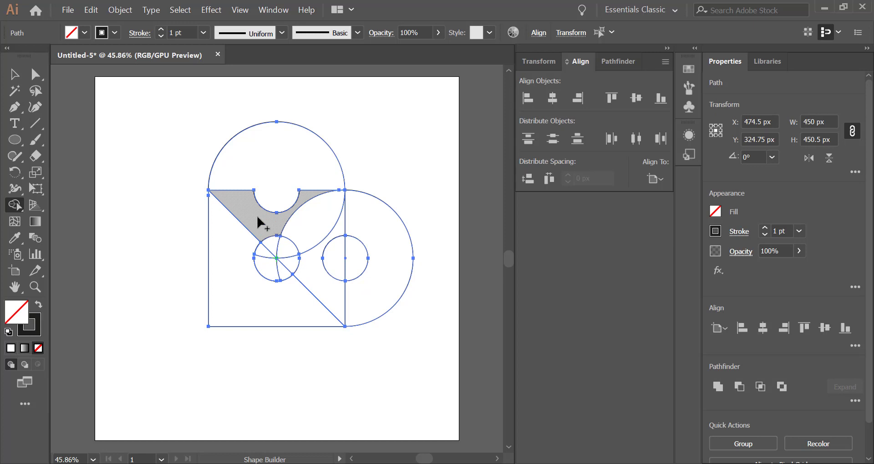
mouse_move(258, 218)
mouse_down()
mouse_move(348, 261)
mouse_move(279, 272)
mouse_move(265, 258)
mouse_move(279, 243)
mouse_up()
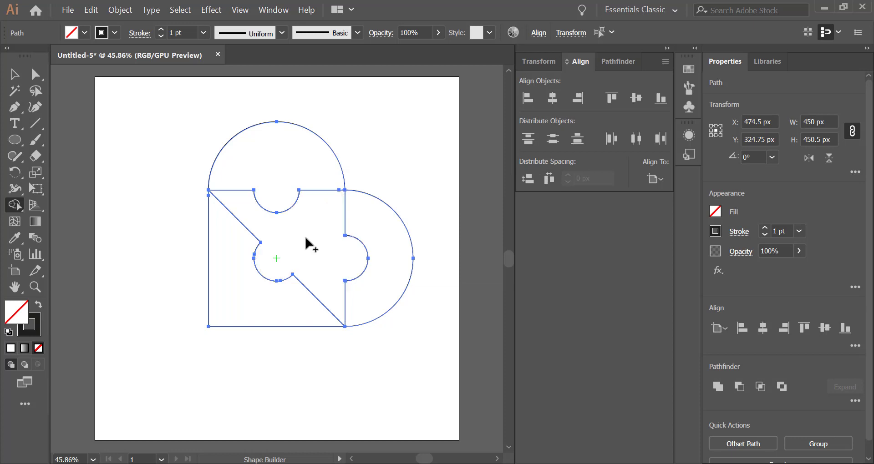
click(371, 223)
- Select all the puzzle pieces and group them
click(15, 75)
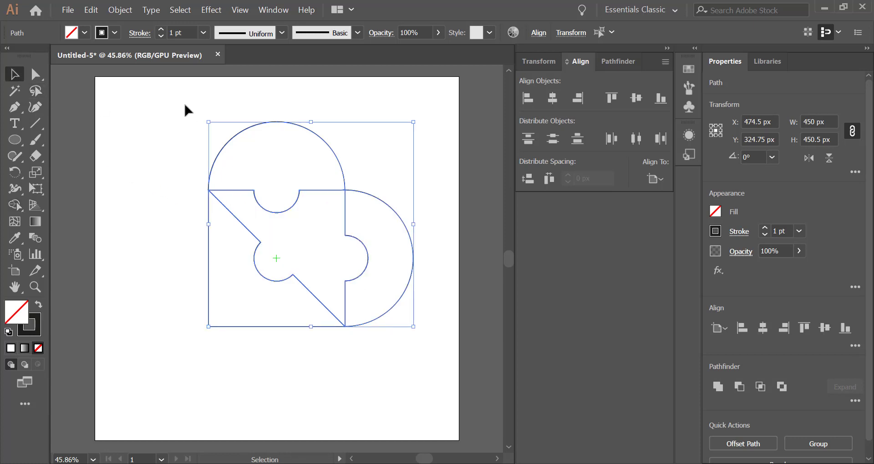
drag(185, 105, 439, 358)
right_click(225, 190)
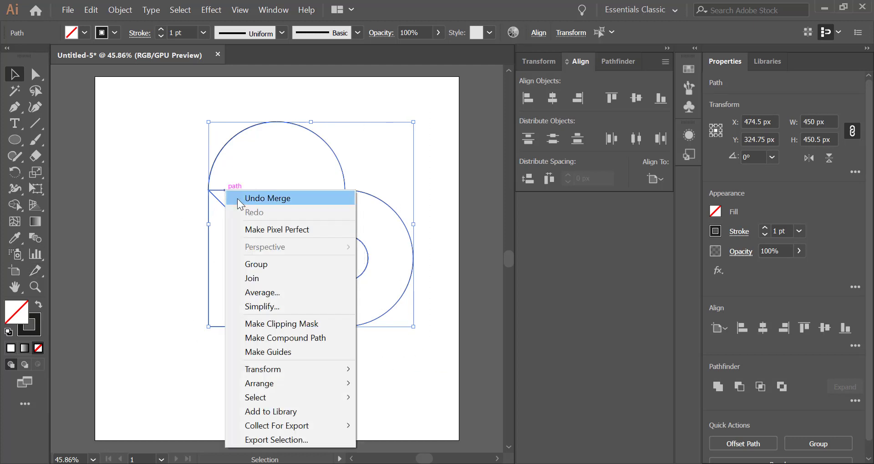
click(271, 264)
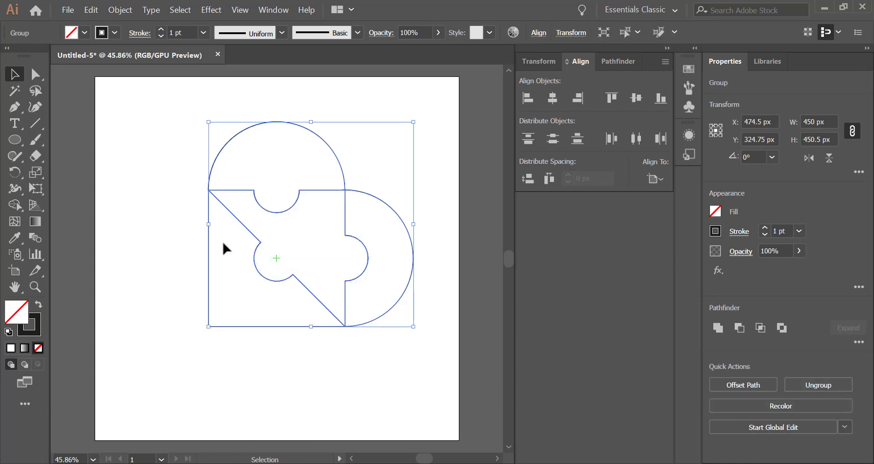
- Rotate the group 45° around its bottom-left anchor and centre it on the artboard
click(15, 176)
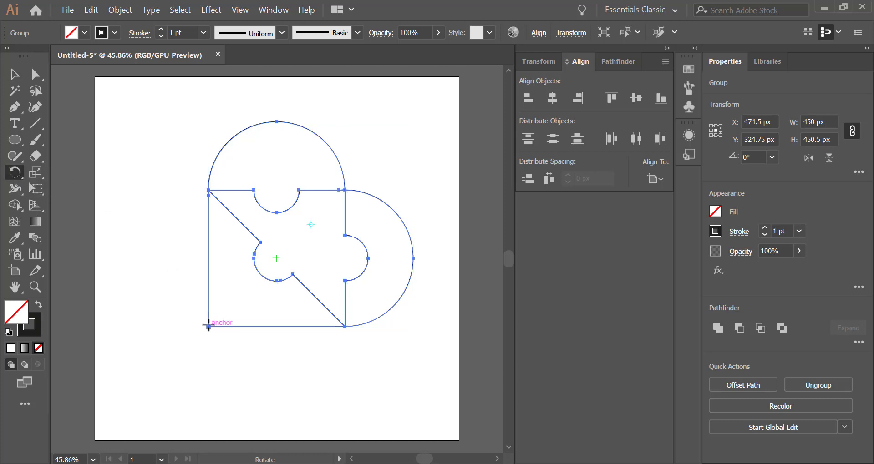
key(alt)
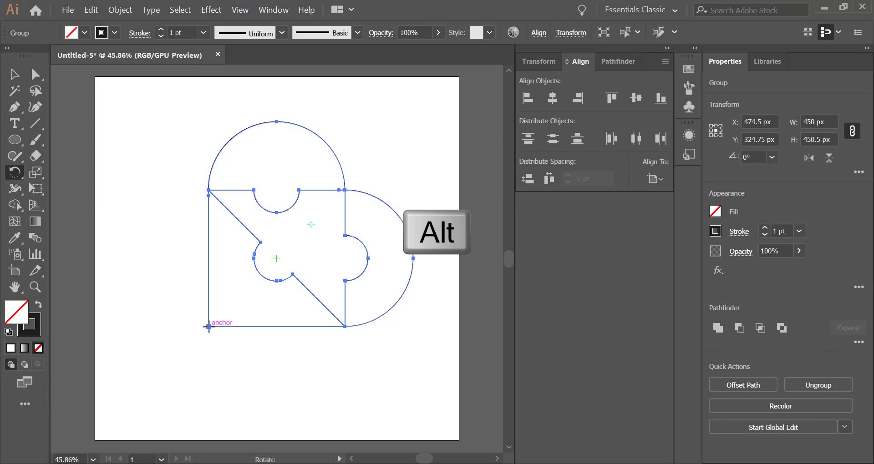
alt+click(209, 326)
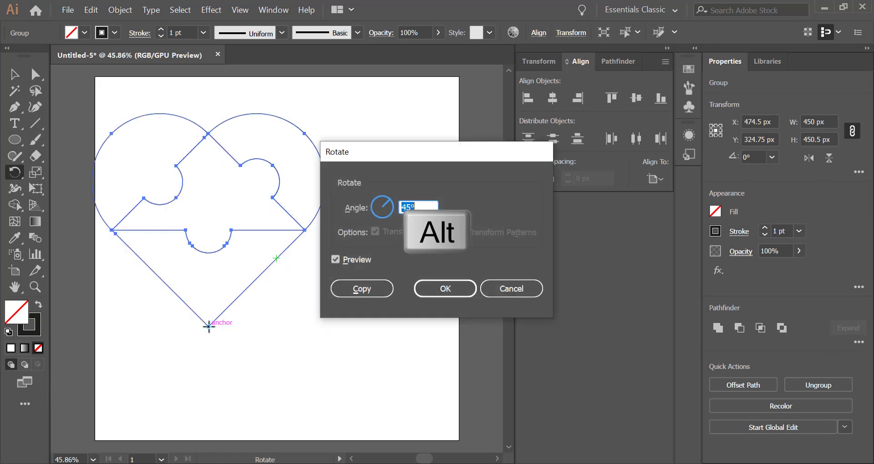
click(422, 206)
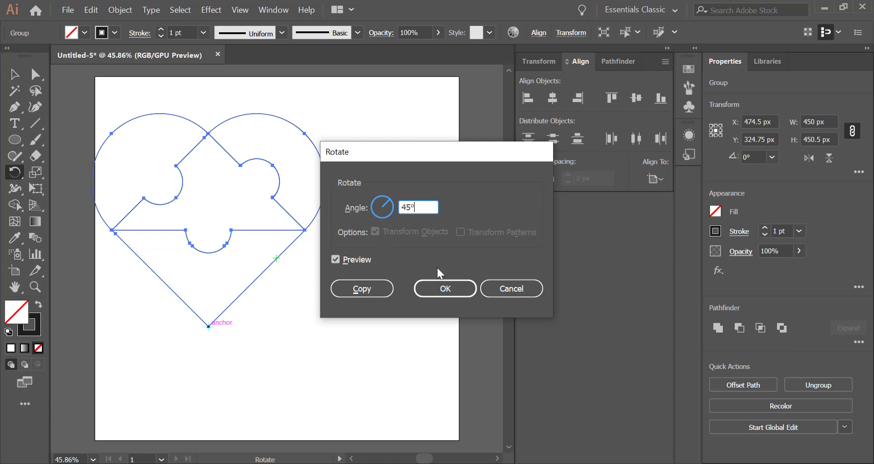
click(455, 290)
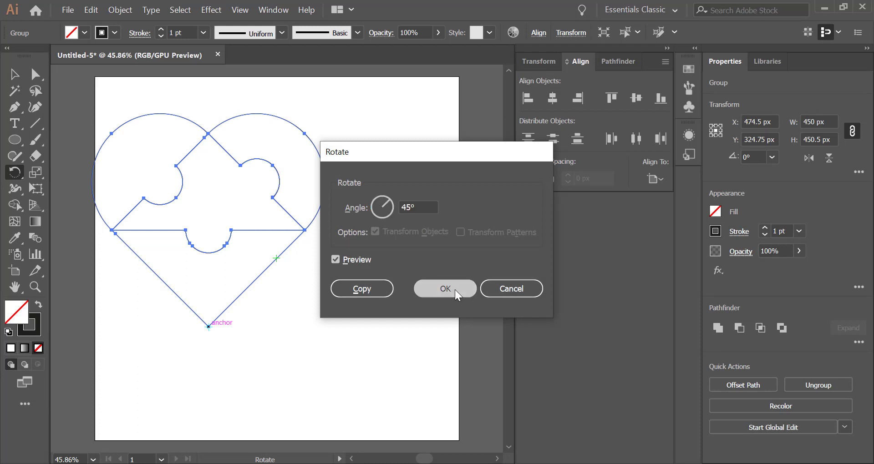
click(552, 100)
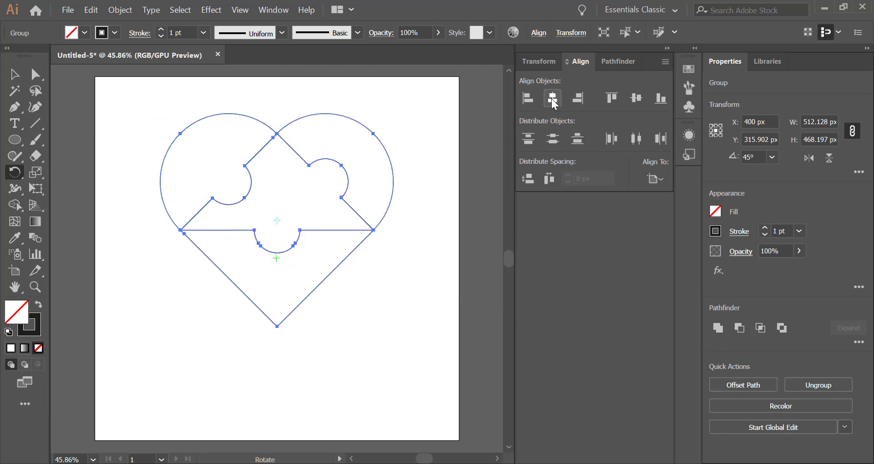
click(637, 99)
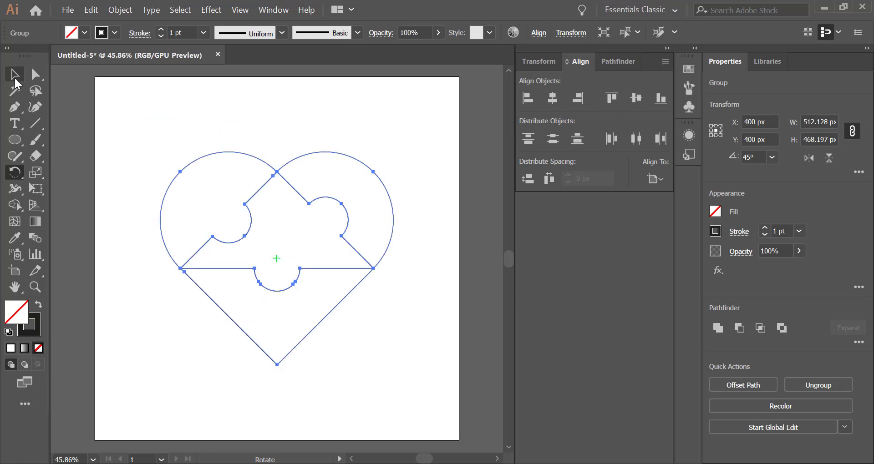
- Ungroup the heart and select its upper-left lobe piece
click(14, 76)
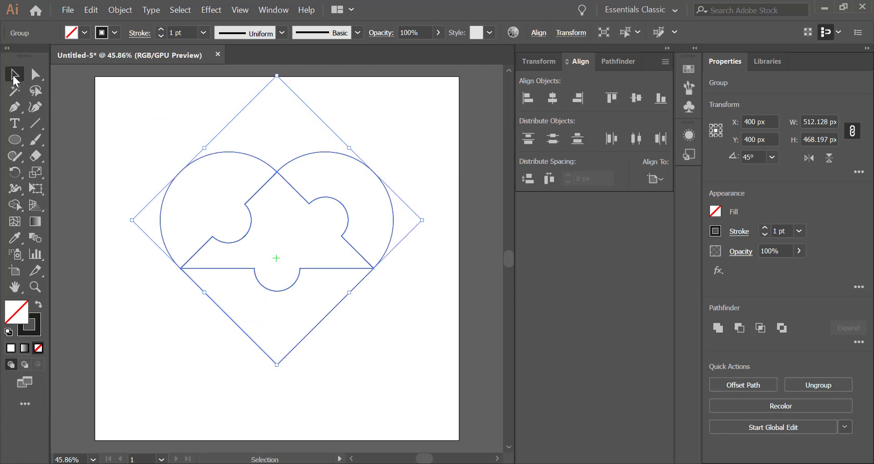
right_click(275, 173)
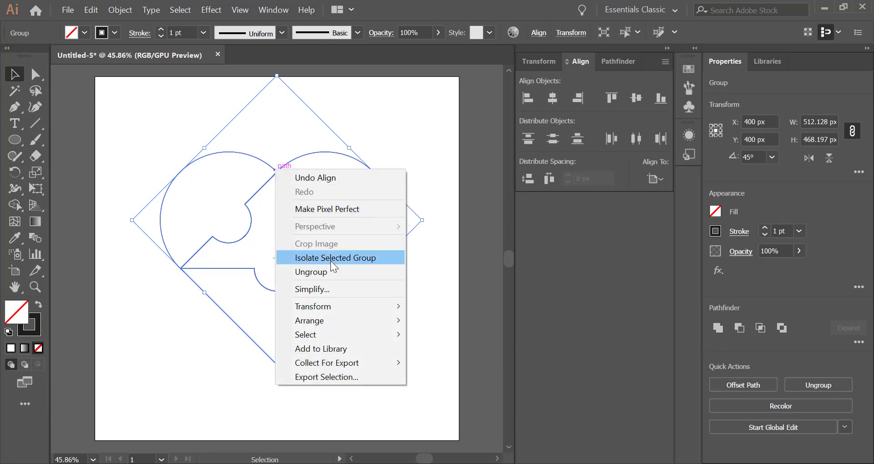
click(340, 272)
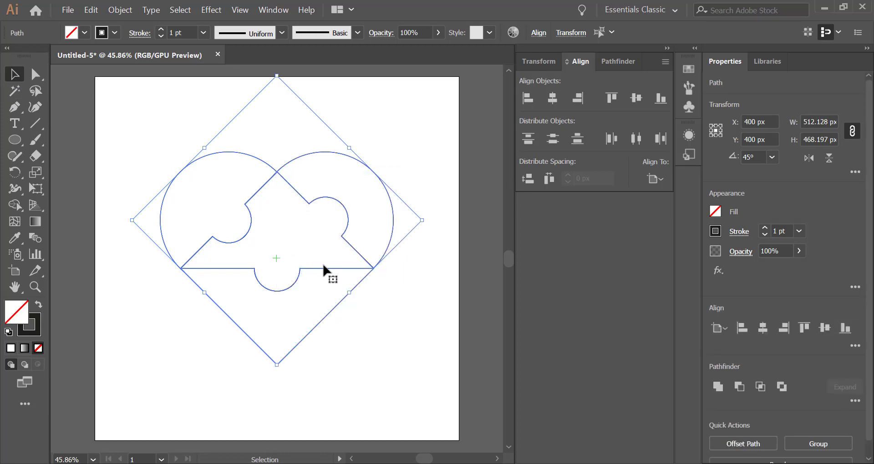
click(178, 138)
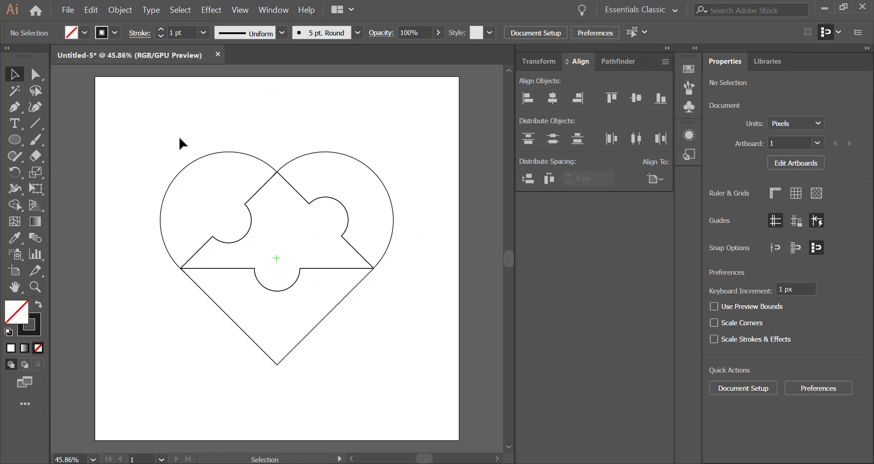
click(223, 153)
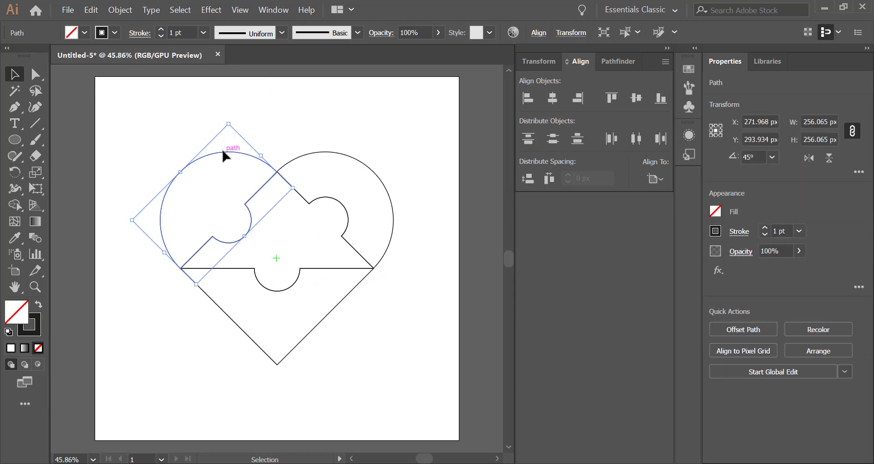
- Move the piece 40 px left and up to X 231.968 px, Y 253.934 px
click(565, 33)
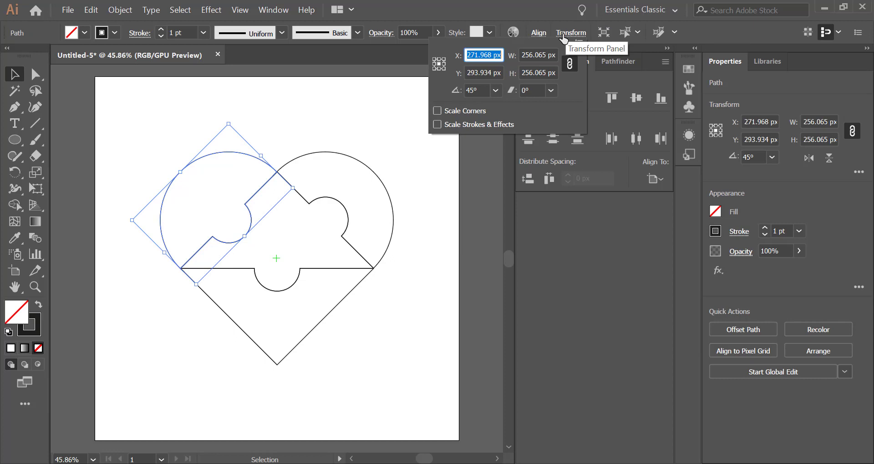
click(473, 56)
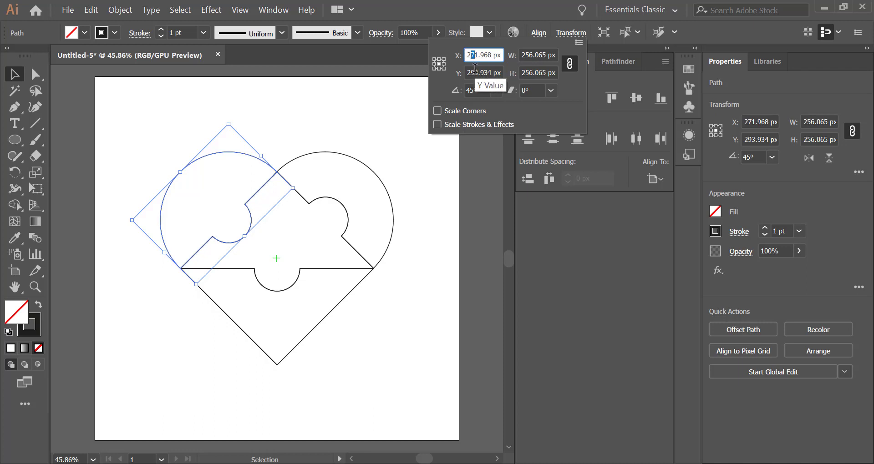
text(3)
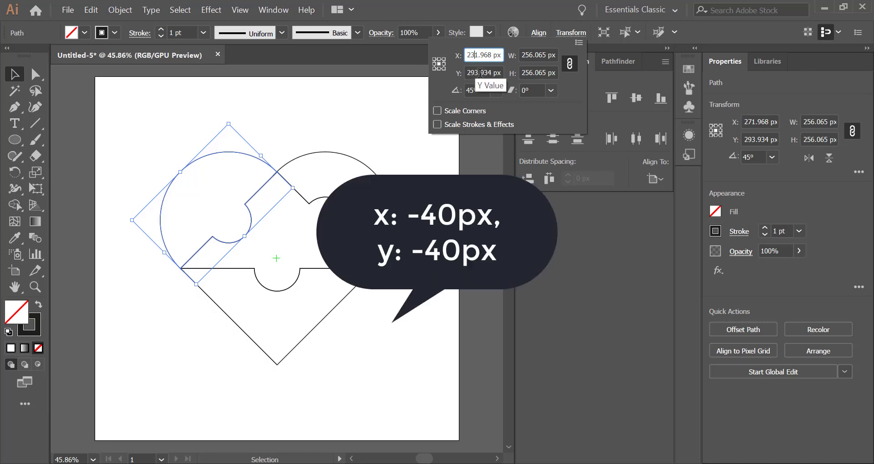
key(Tab)
click(473, 73)
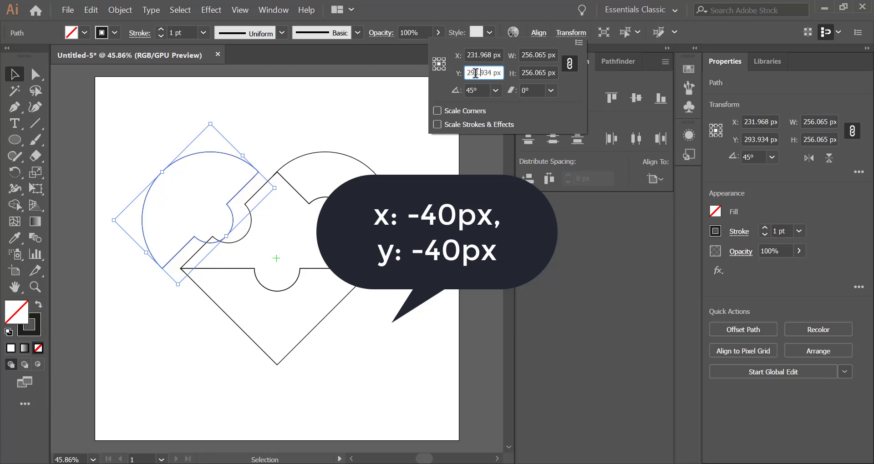
drag(475, 72, 470, 73)
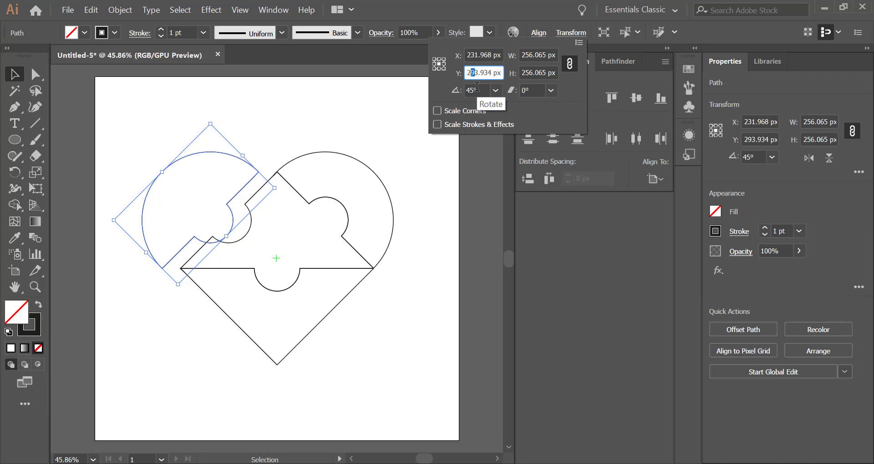
text(53.9)
click(483, 54)
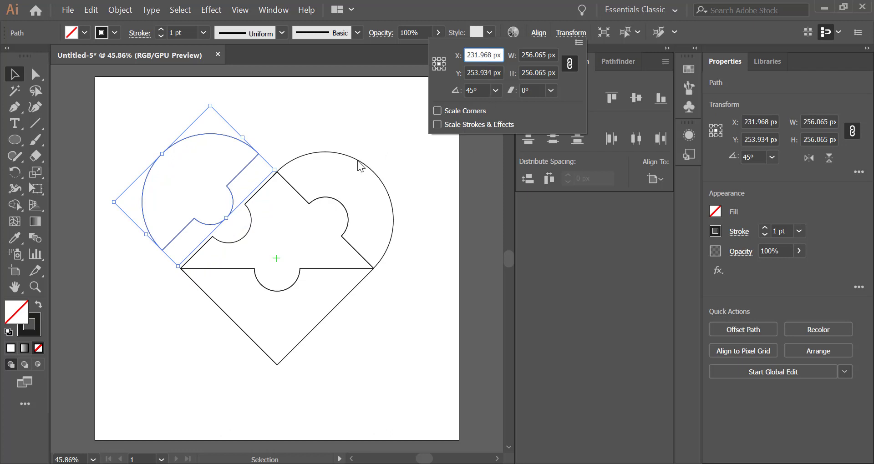
- Move the bottom triangular piece down to Y 577.856 px
click(224, 313)
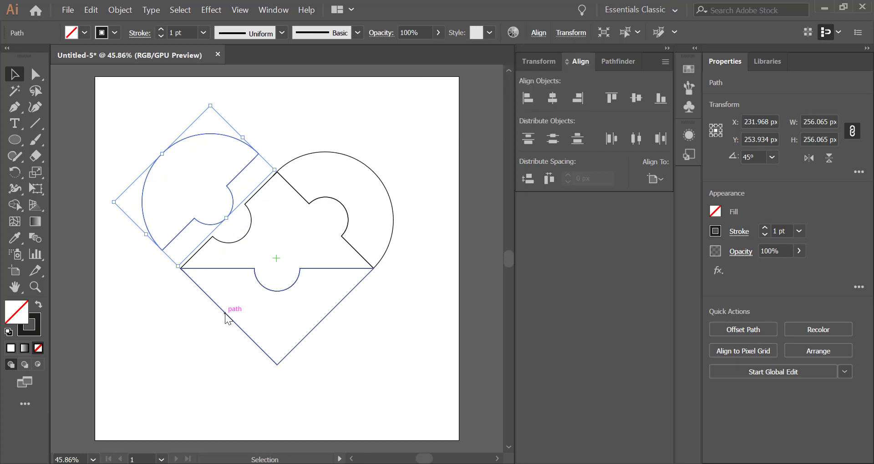
click(225, 313)
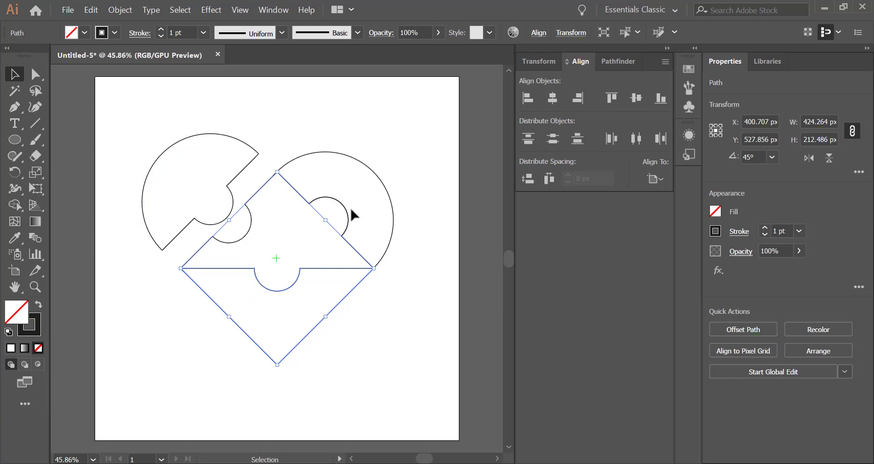
click(571, 33)
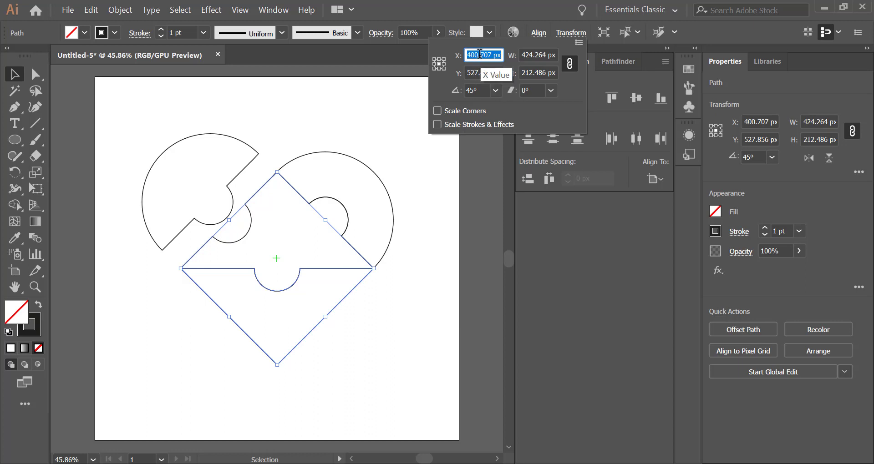
click(475, 72)
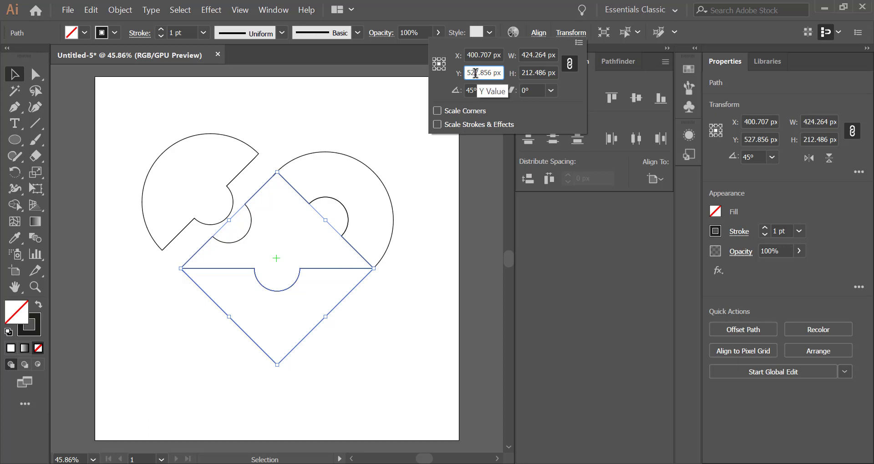
drag(475, 73, 471, 73)
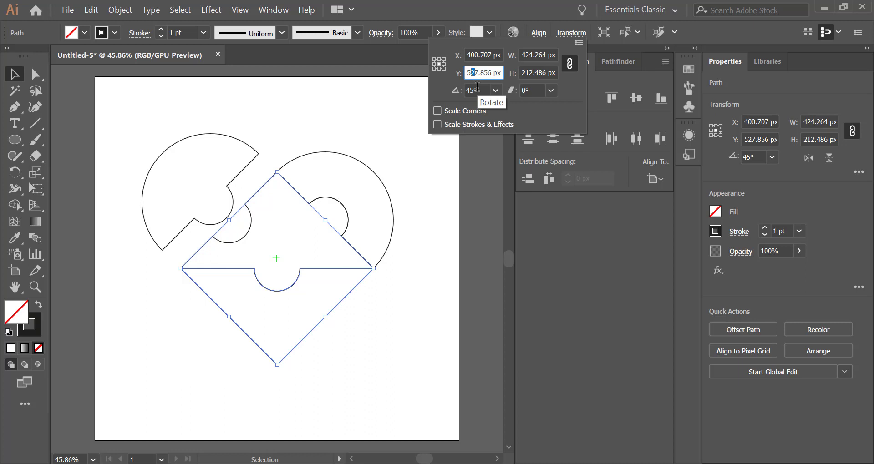
text(7)
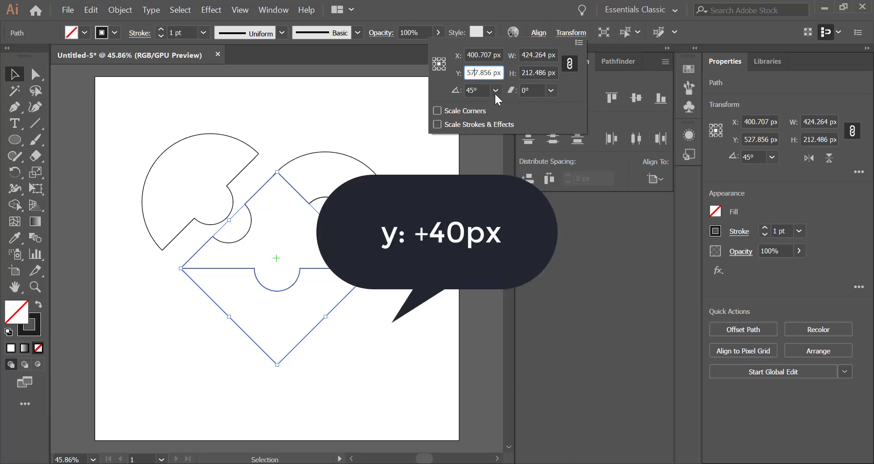
click(488, 54)
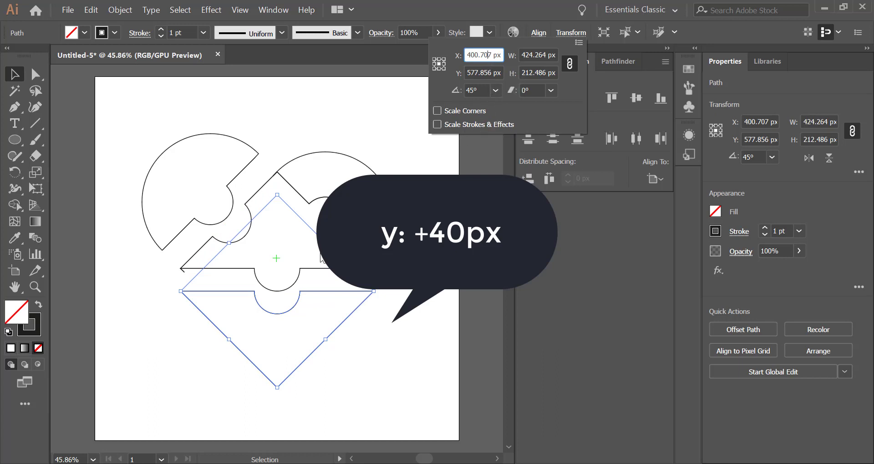
- Deselect the bottom piece and select the small stray path at the left corner
click(182, 276)
click(147, 295)
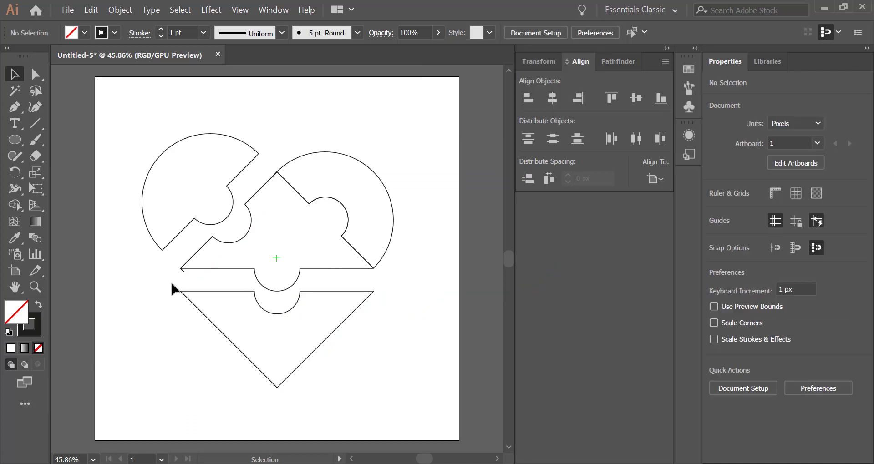
click(182, 271)
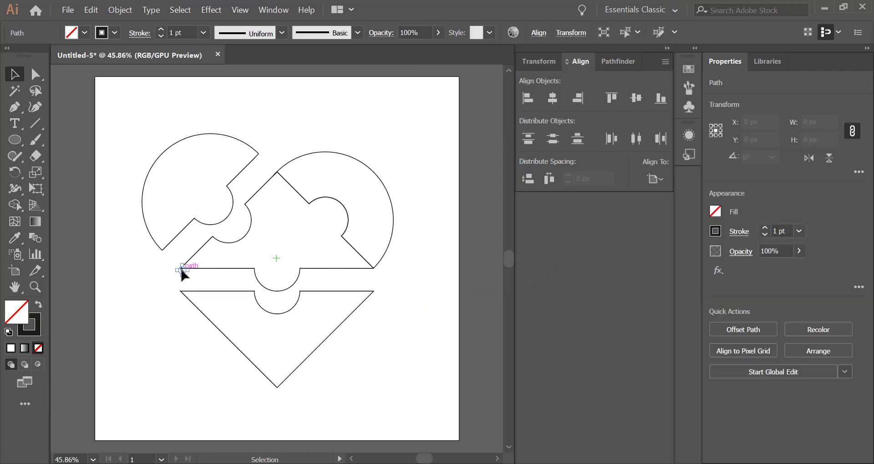
- Move the right lobe piece to X 568.032 px, Y 253.757 px via Transform, 40 px right and up
click(222, 288)
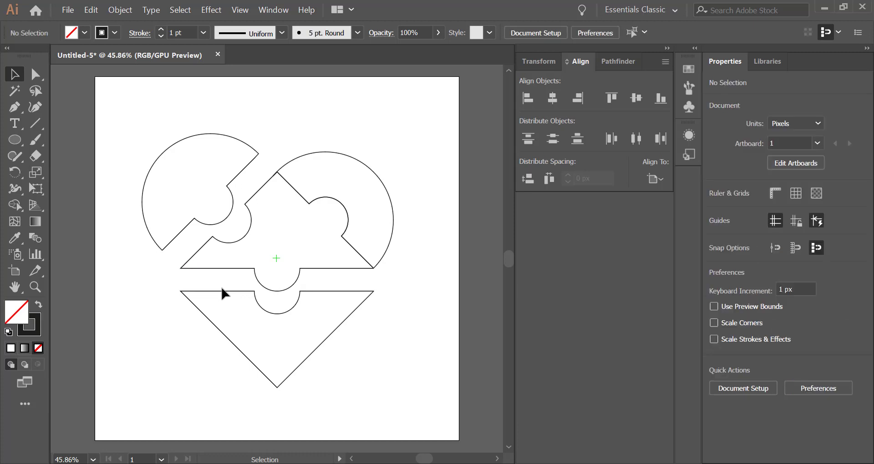
click(346, 157)
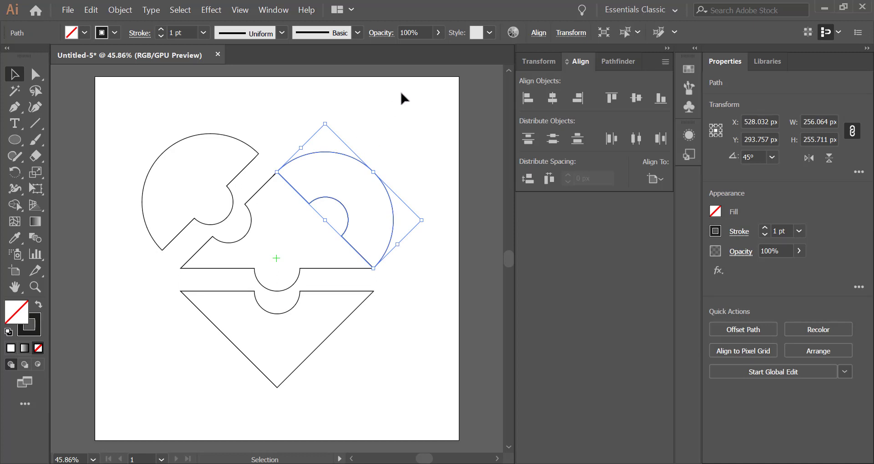
click(567, 33)
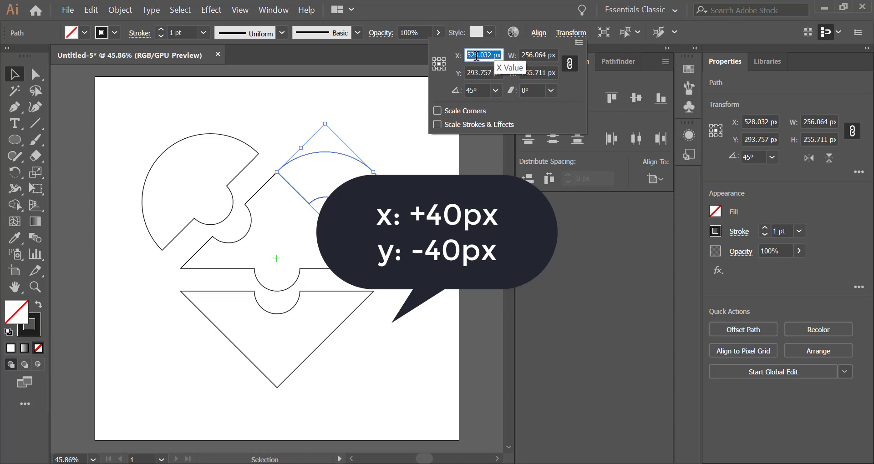
click(475, 55)
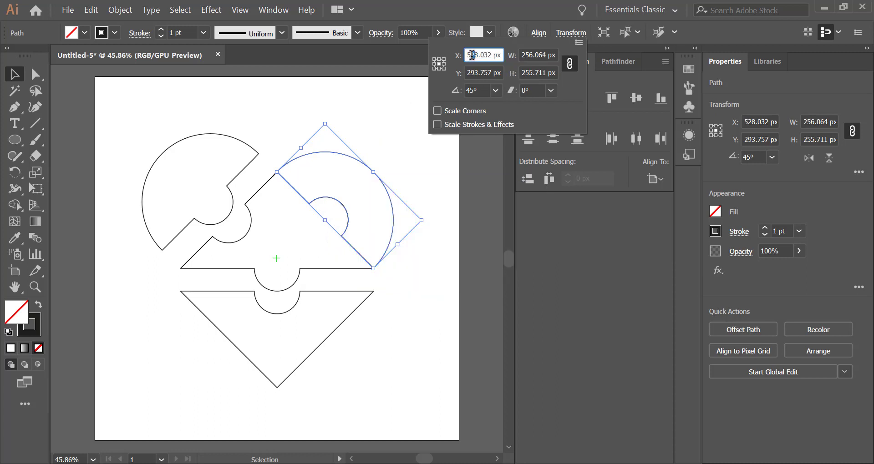
drag(470, 55, 475, 55)
text(6)
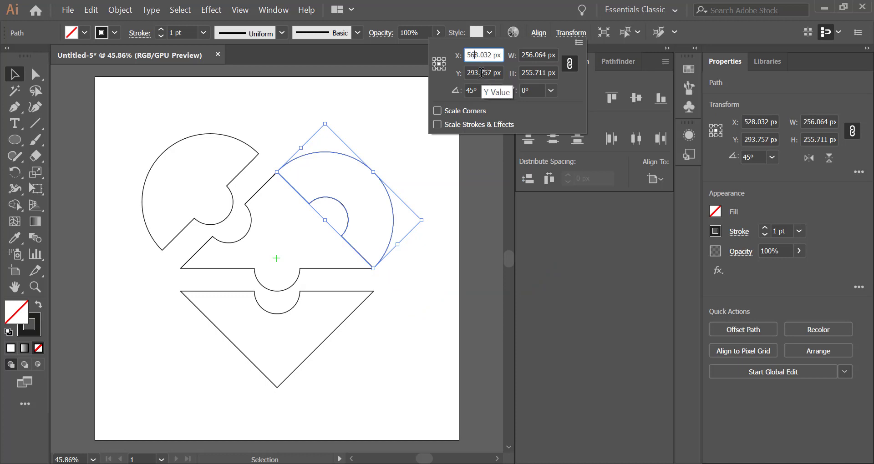
click(481, 73)
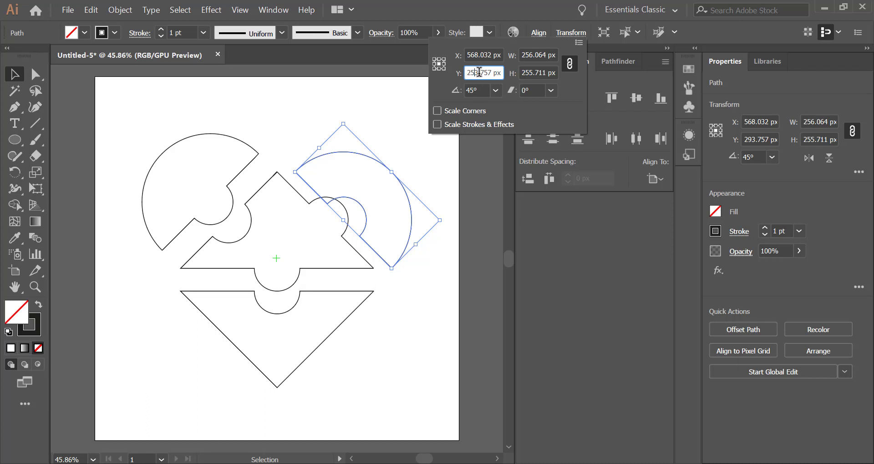
click(477, 56)
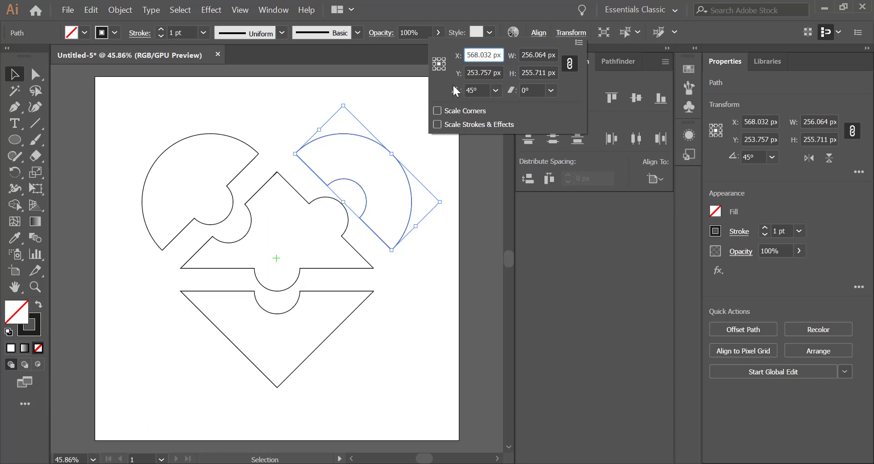
key(Escape)
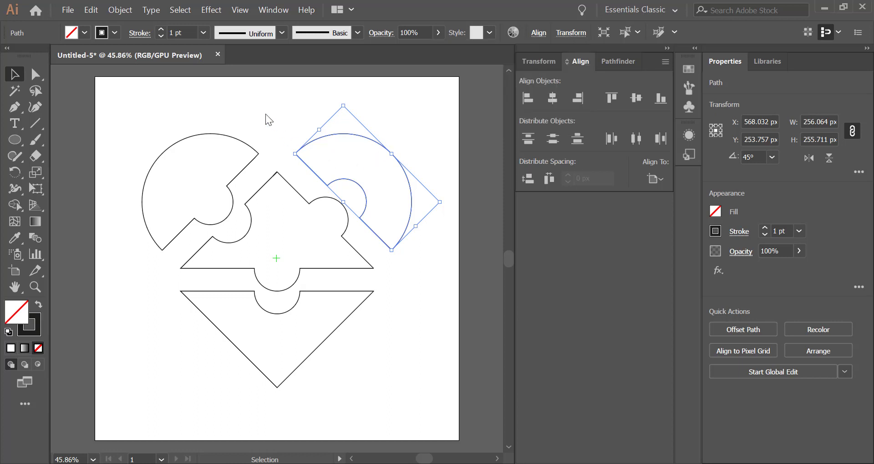
click(266, 115)
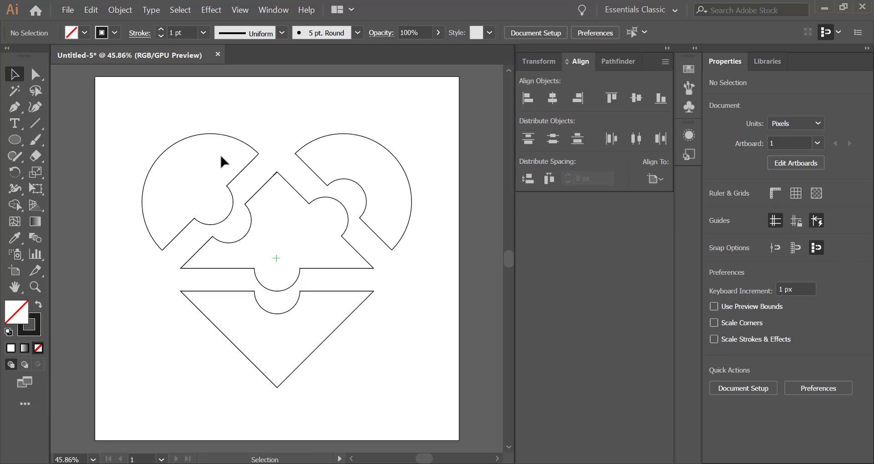
- Show the Color and Gradient panels from the Window menu and select the top-left arc piece
click(264, 13)
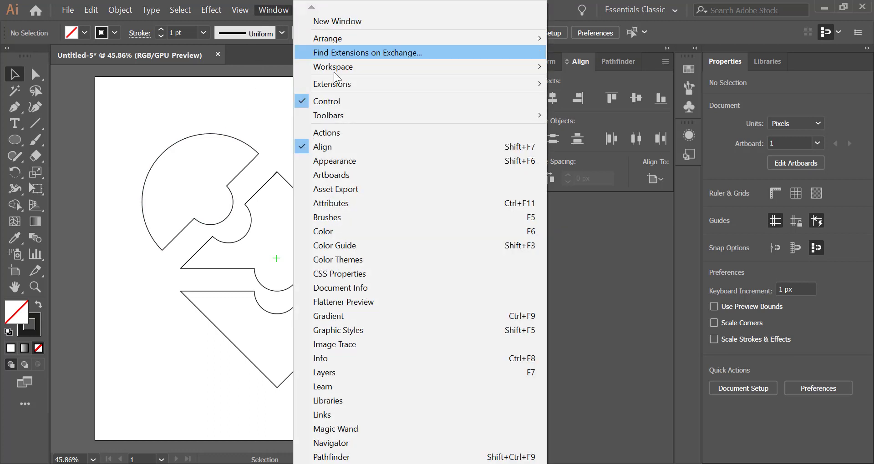
click(338, 233)
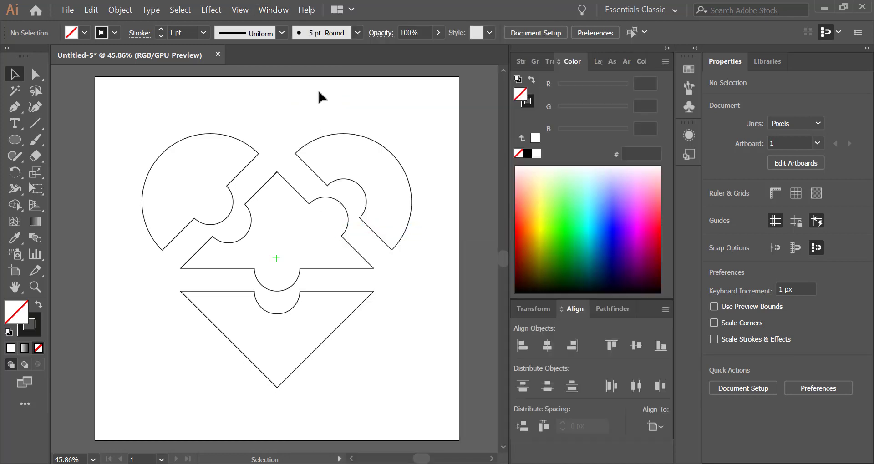
click(273, 10)
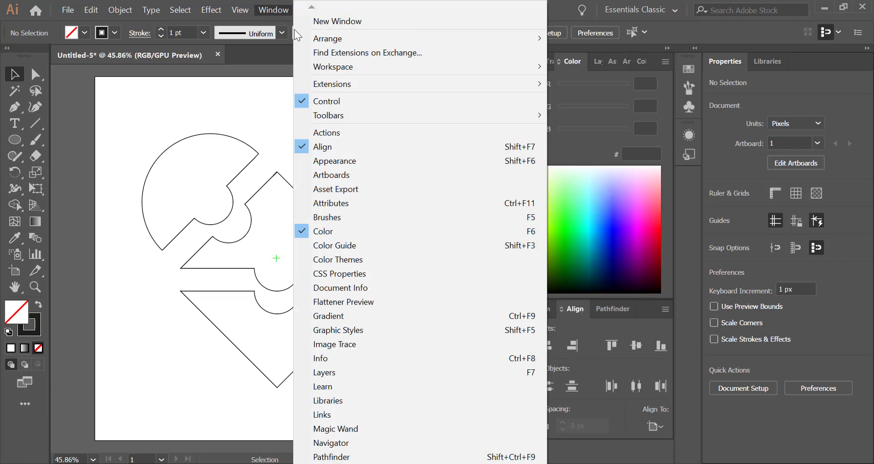
click(353, 317)
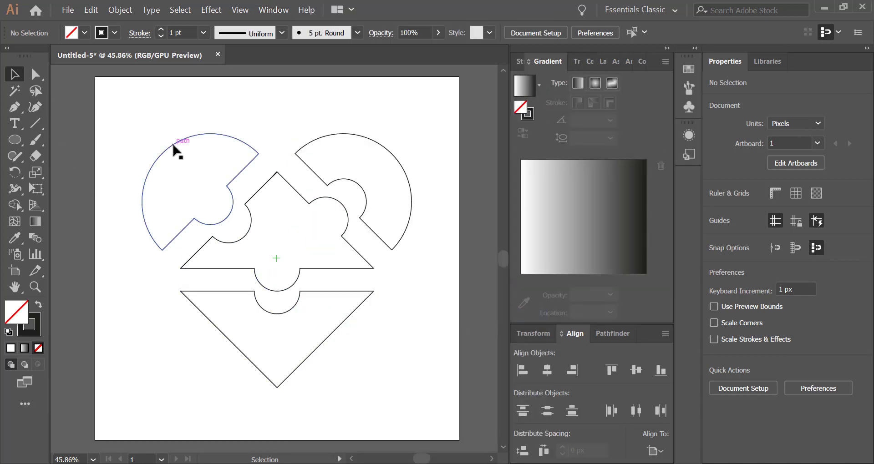
click(173, 145)
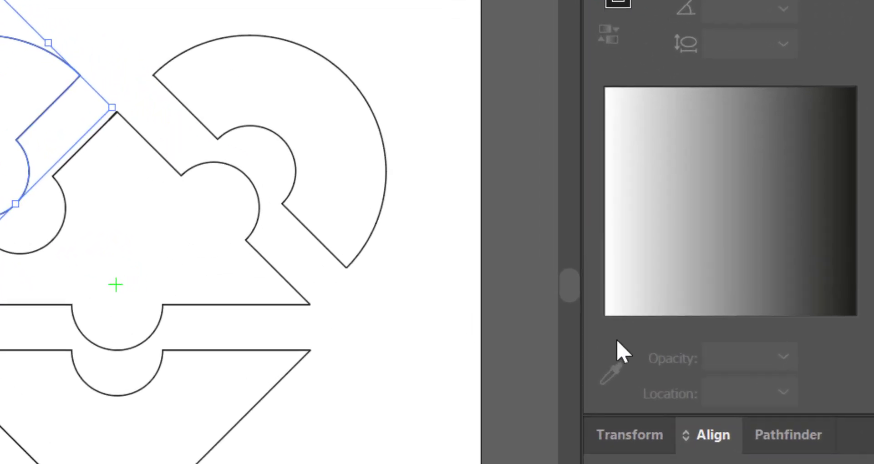
- Apply a default gradient to the arc and set its start stop to RGB hex 073E98
click(674, 307)
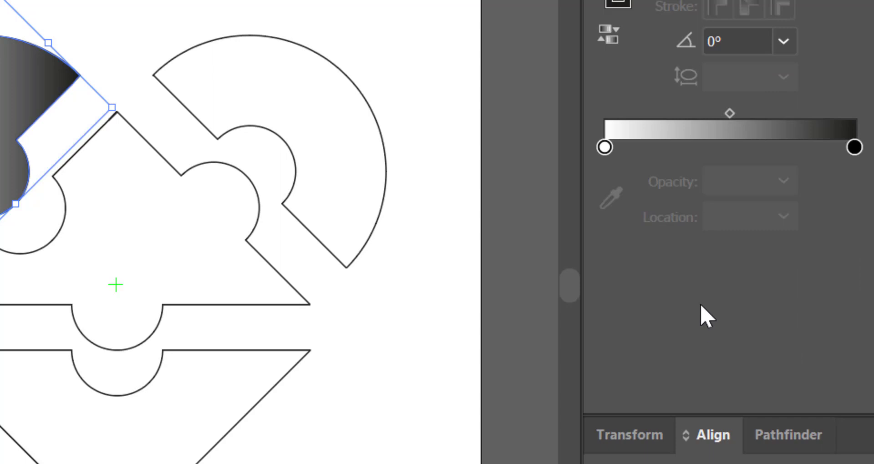
click(604, 147)
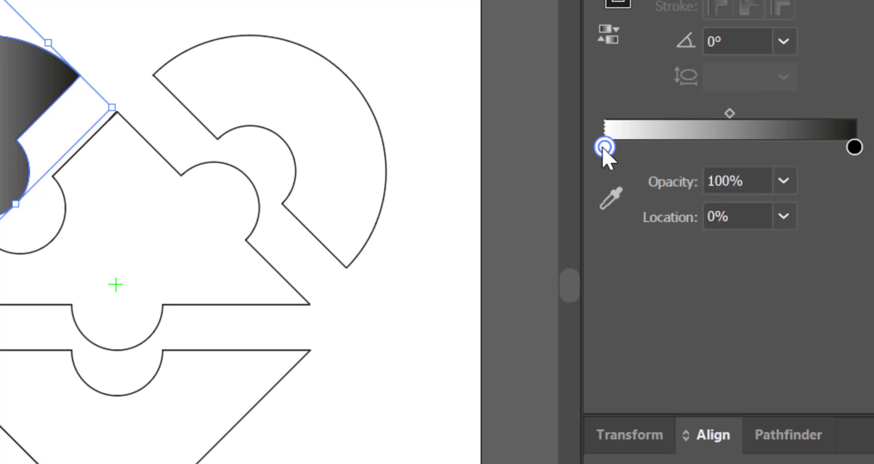
double_click(604, 147)
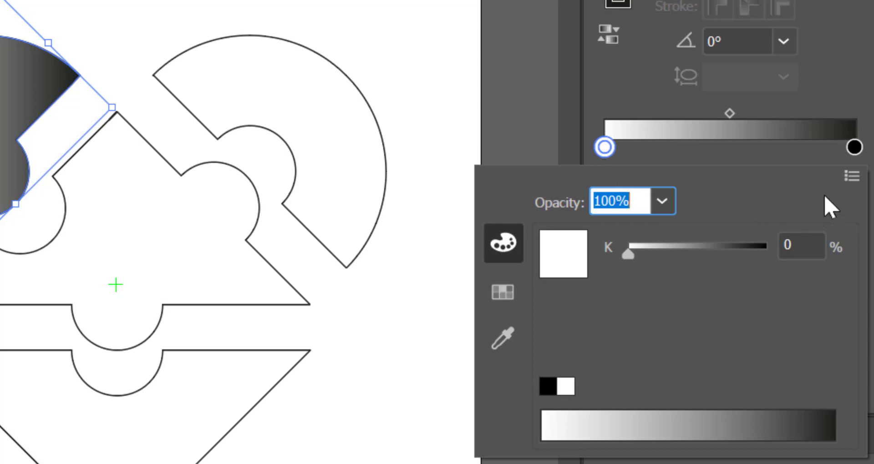
click(851, 176)
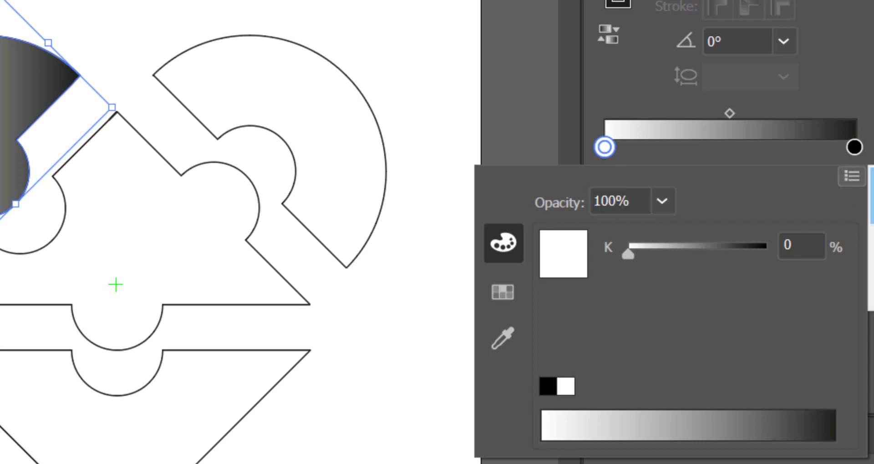
click(819, 388)
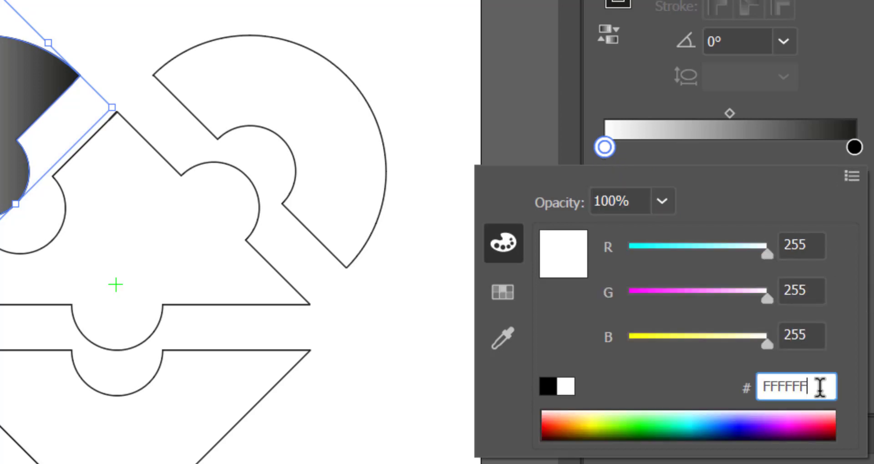
drag(819, 388, 728, 393)
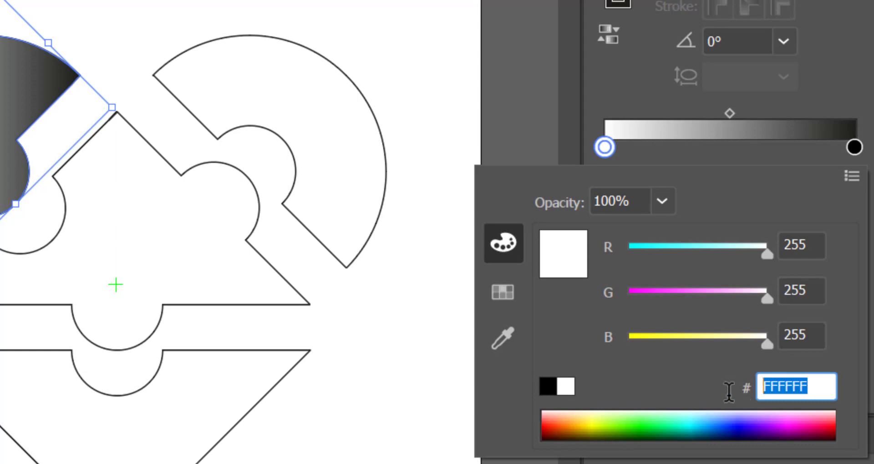
text(07)
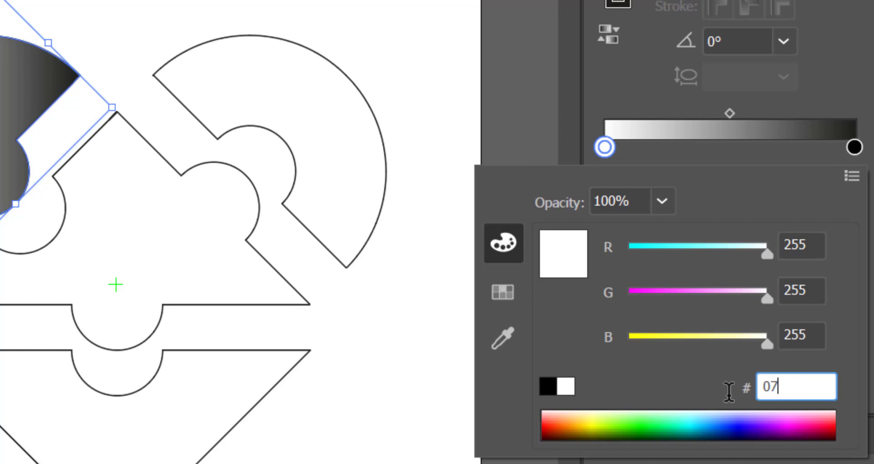
text(3)
text(E)
text(98)
key(Return)
key(Return)
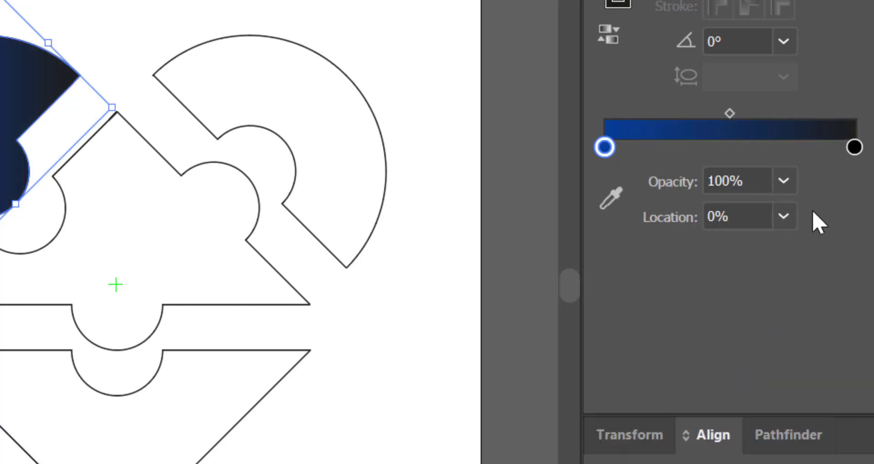
- Set the gradient's end stop to teal RGB hex 2AB2C8
double_click(855, 147)
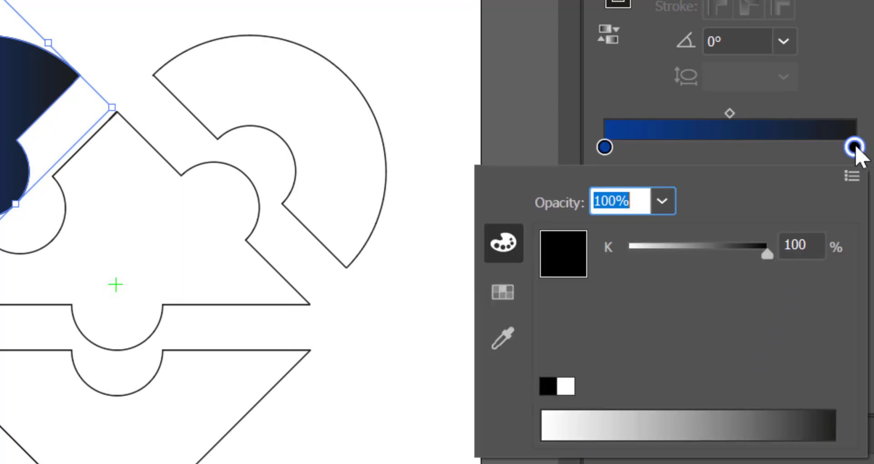
click(849, 179)
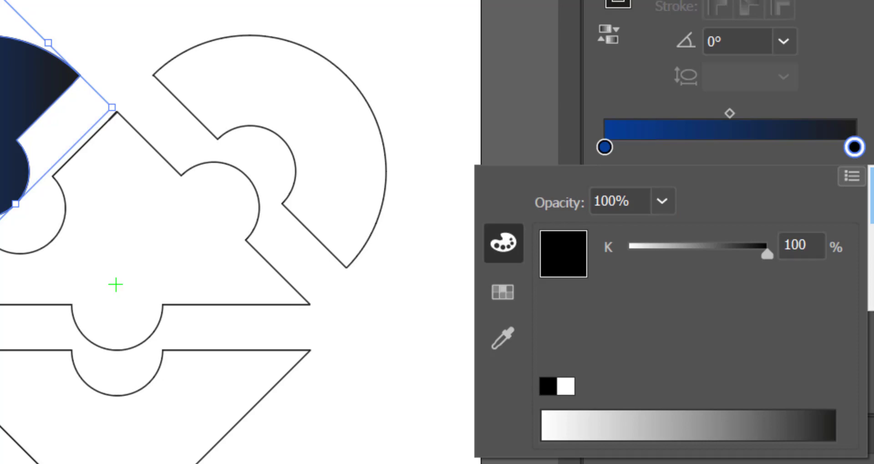
click(872, 210)
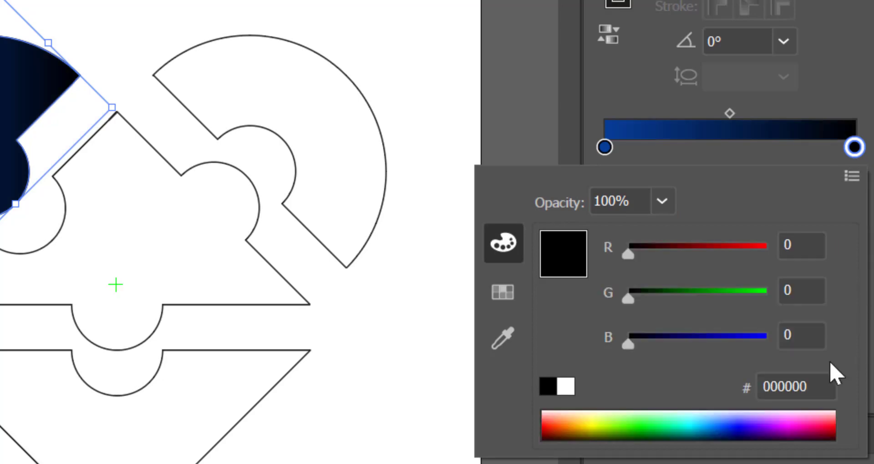
click(818, 383)
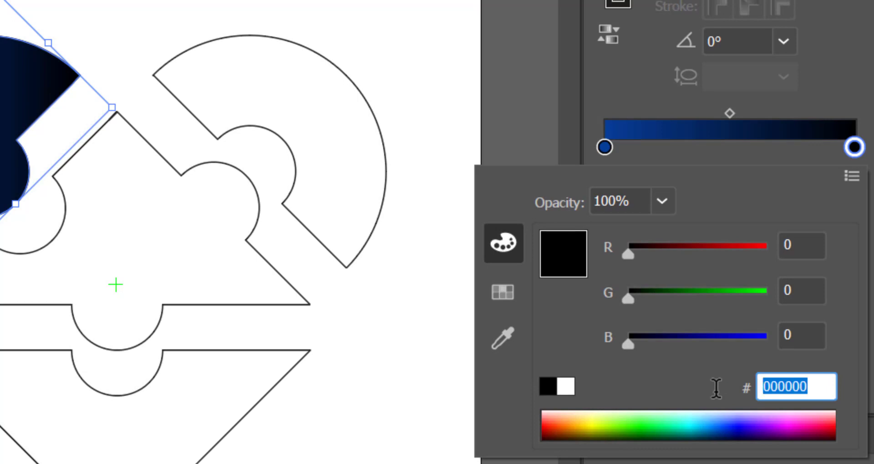
text(2A)
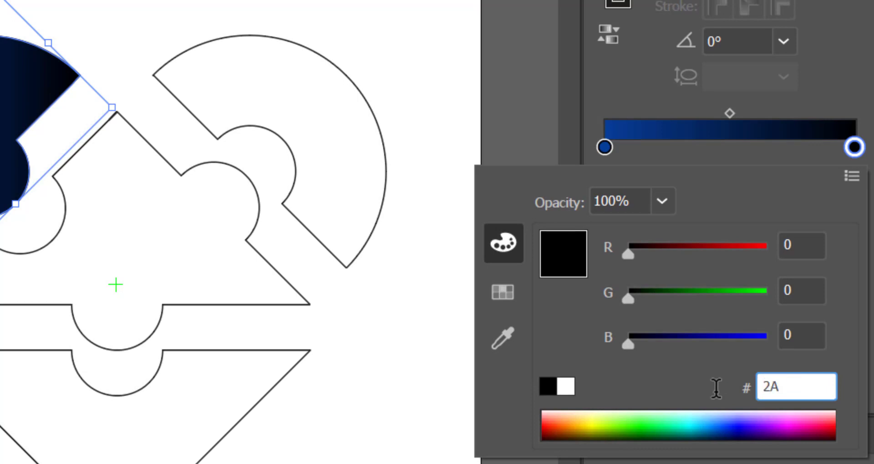
text(B)
text(2)
text(C)
text(8)
key(Return)
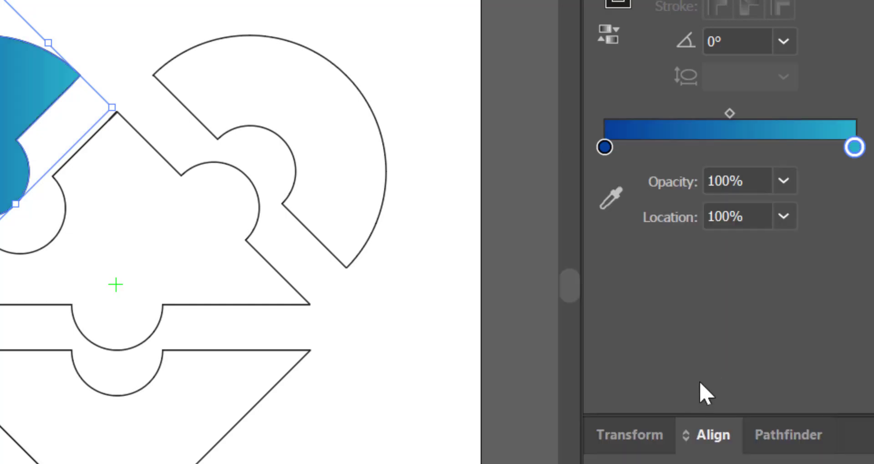
click(21, 447)
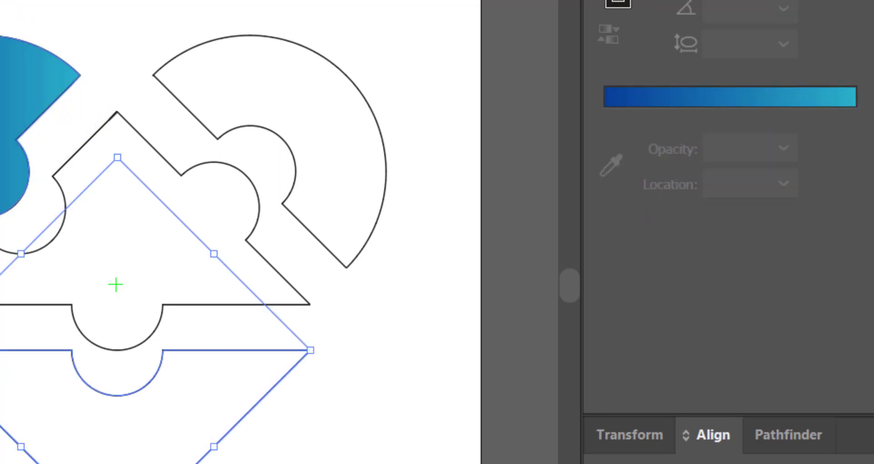
- Remove the bottom triangle piece's outline and fill it with the linear gradient
key(ctrl+z)
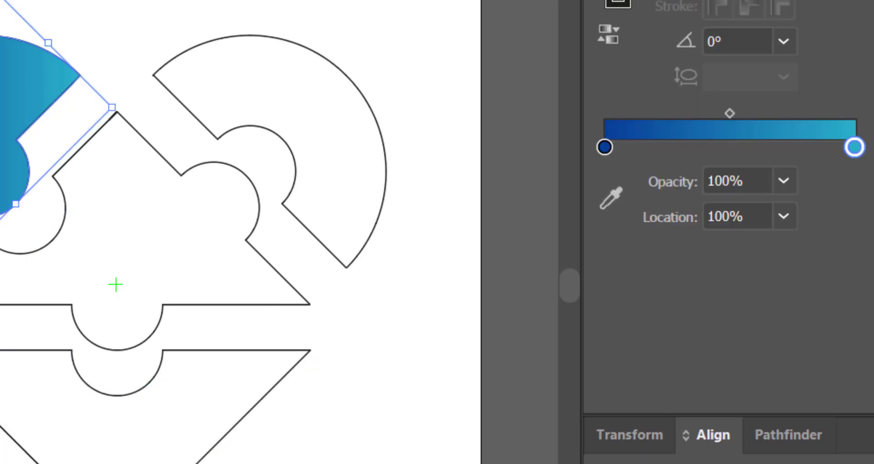
key(F6)
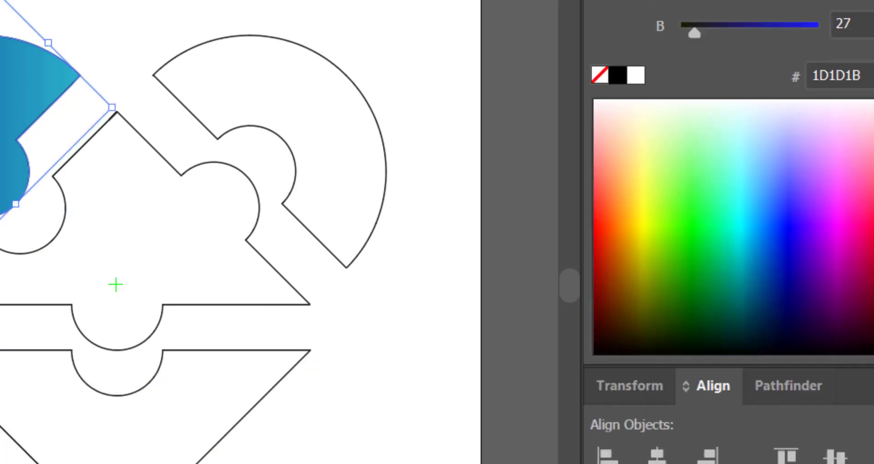
click(1, 350)
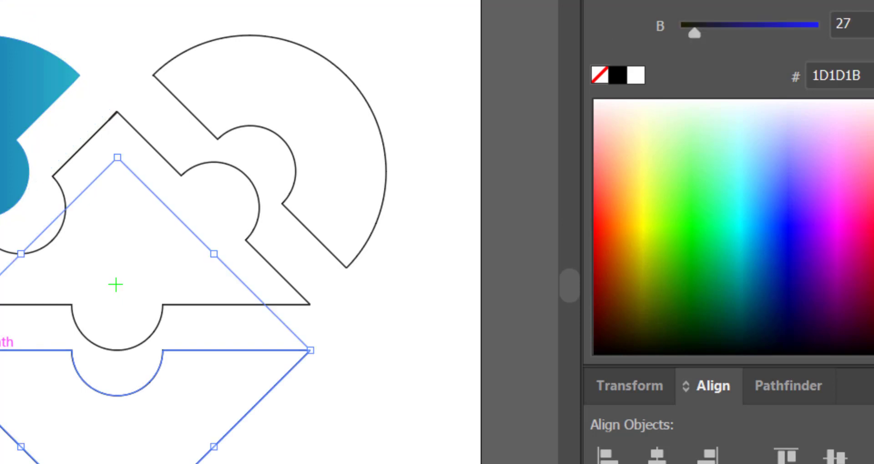
key(slash)
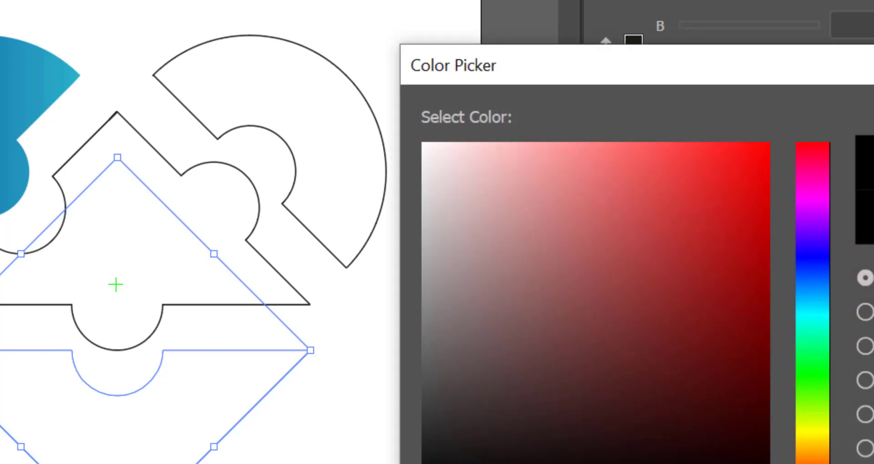
key(Escape)
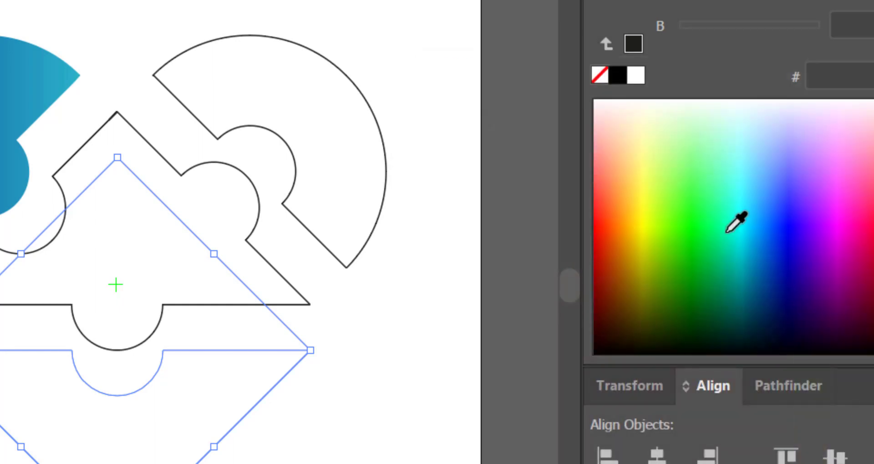
key(ctrl+F9)
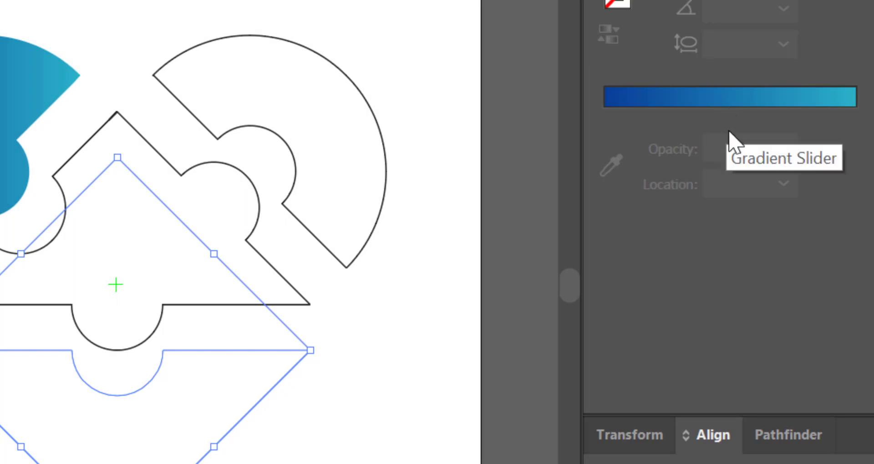
click(748, 116)
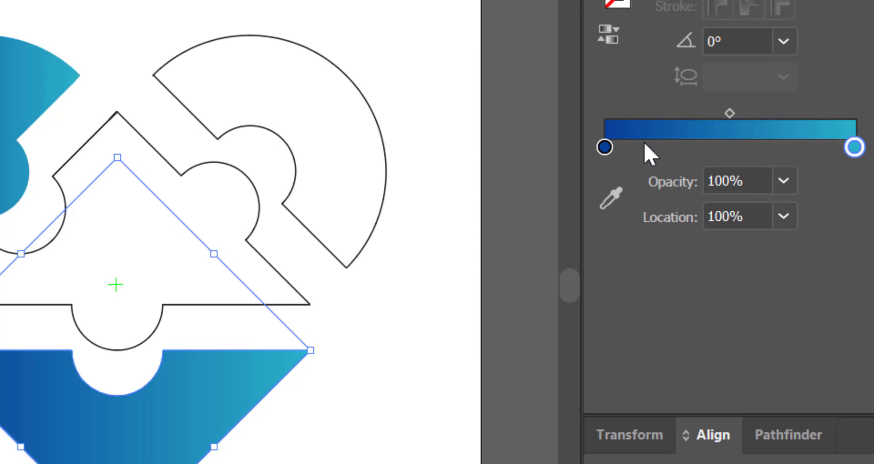
- Set the bottom piece's gradient start stop to dark gold CEAE2C
click(605, 147)
double_click(605, 147)
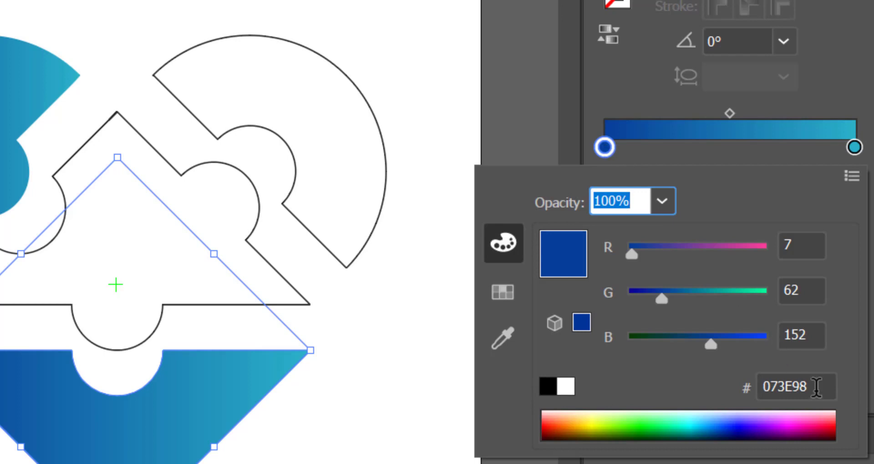
click(815, 386)
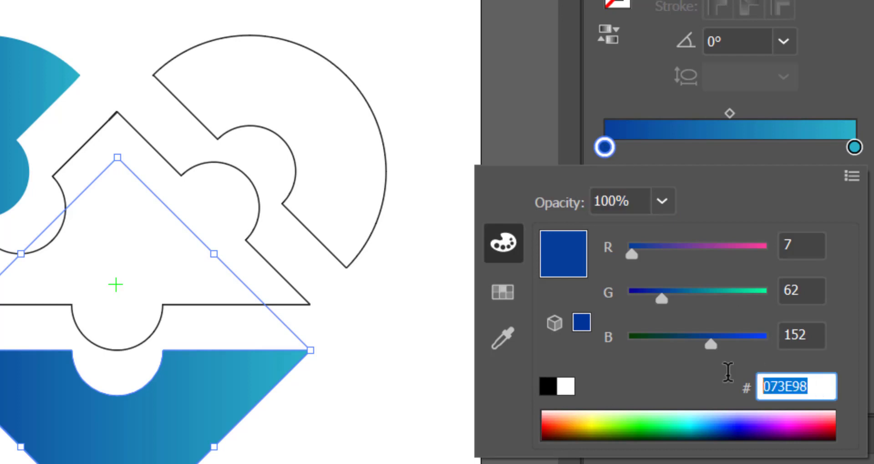
text(C)
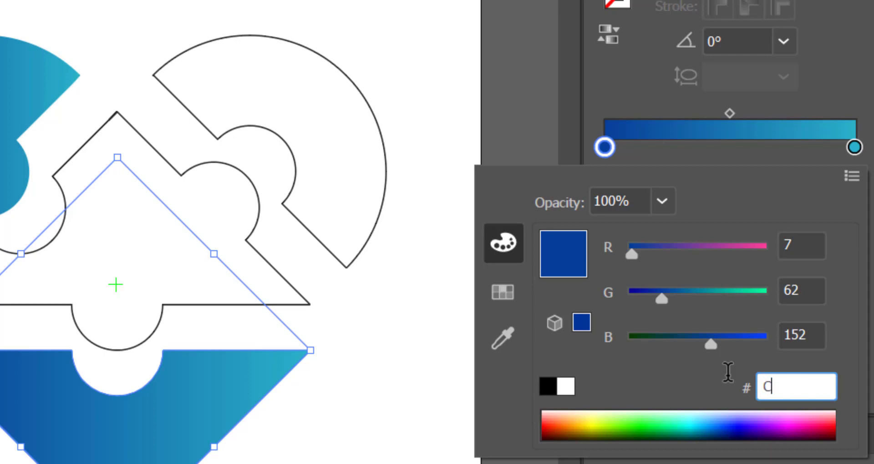
text(EAE)
text(2)
text(C)
key(Return)
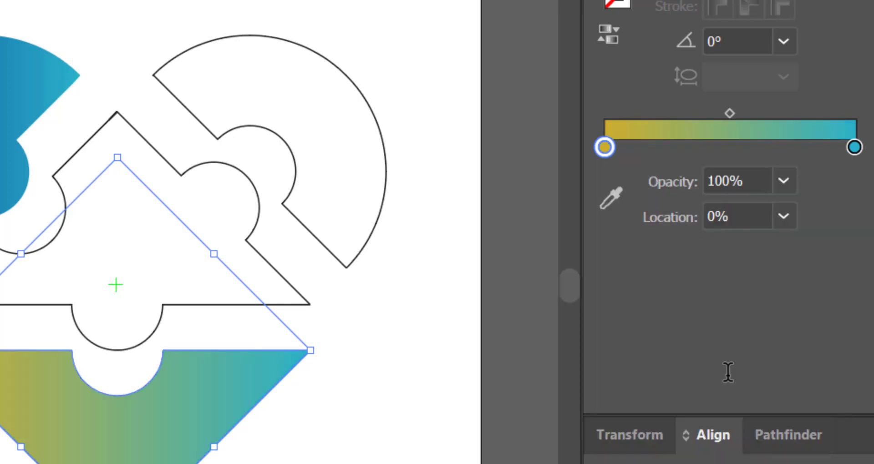
- Set the bottom piece's gradient end stop to bright yellow FDF621
click(854, 147)
double_click(854, 148)
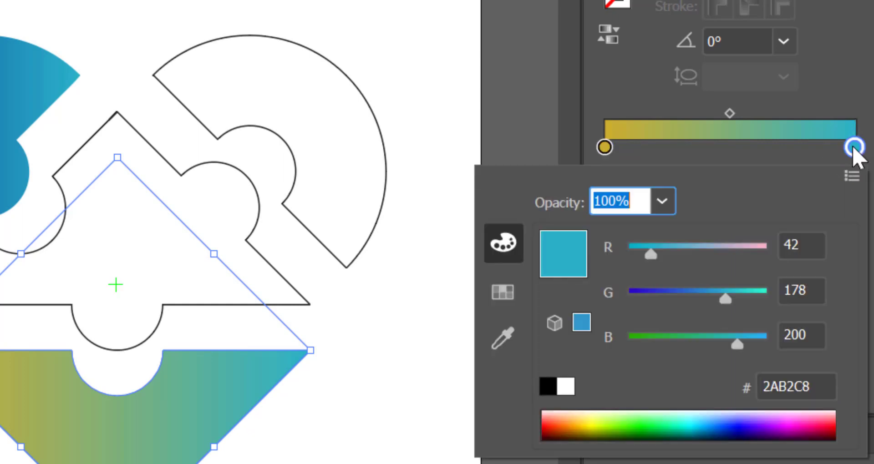
click(818, 386)
drag(818, 387, 748, 363)
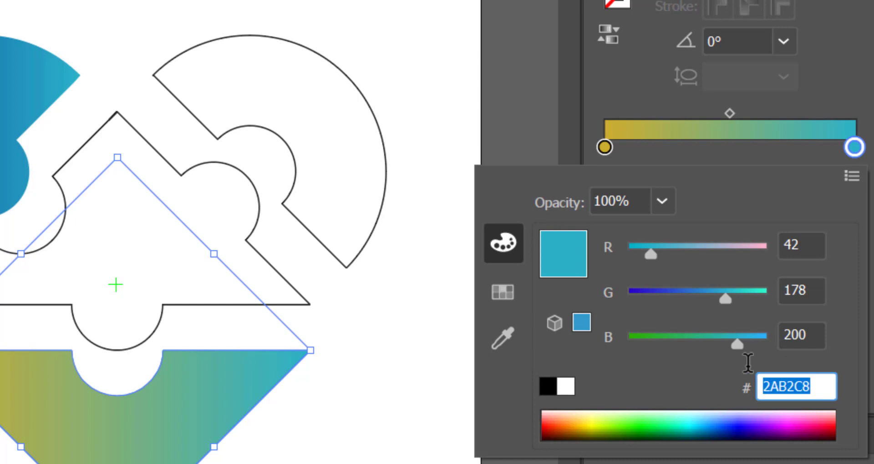
text(FDF)
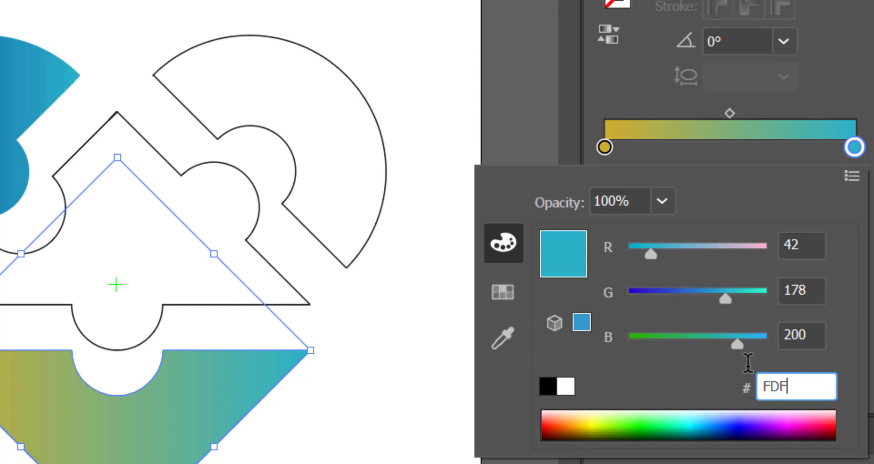
text(6)
text(21)
key(Return)
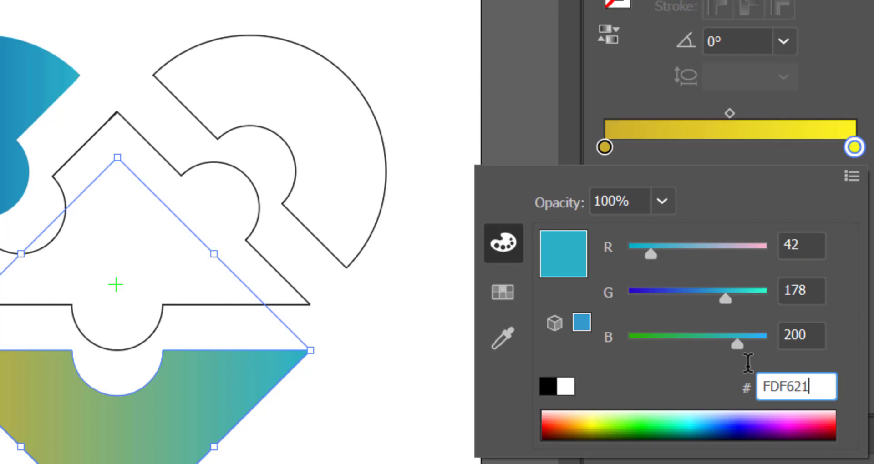
key(Return)
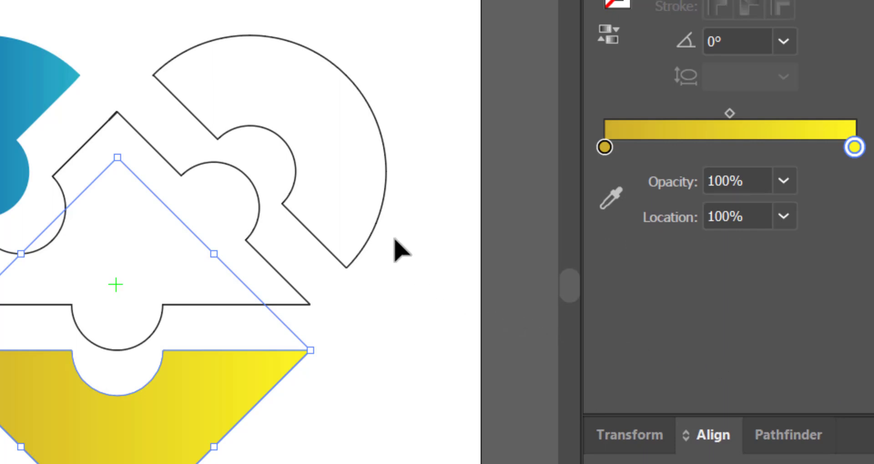
- Fill the top-right arc with the gradient and set its start stop to magenta A1237D
click(376, 222)
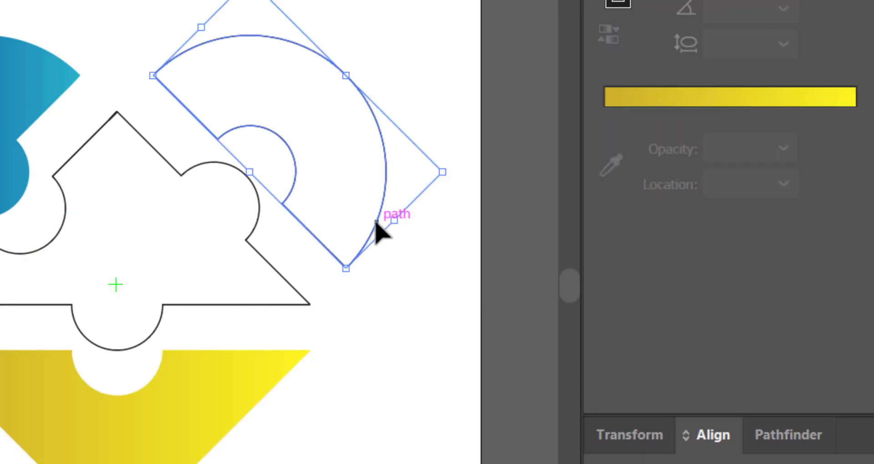
click(737, 122)
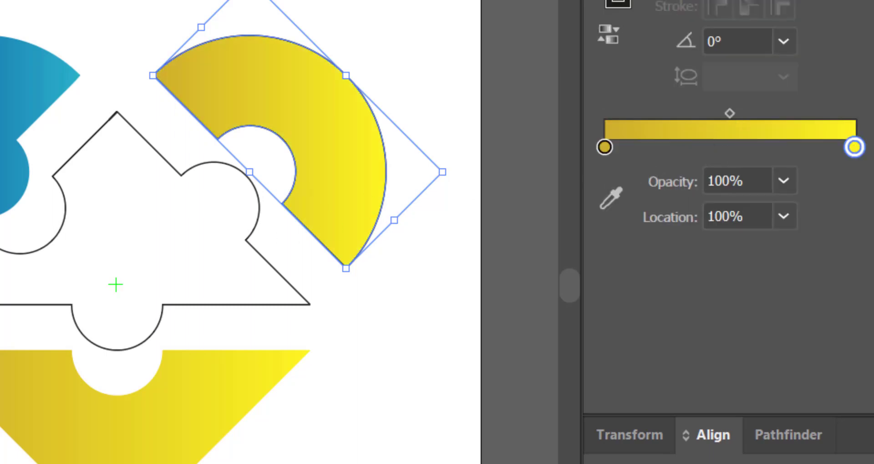
key(F6)
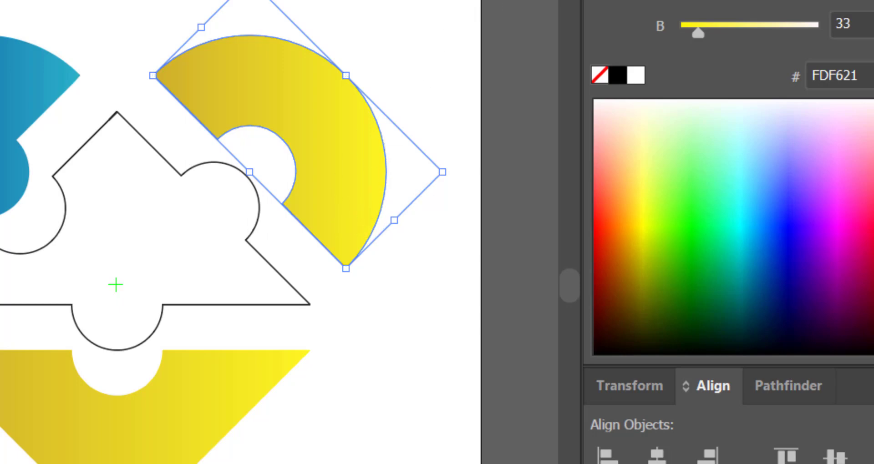
key(ctrl+F9)
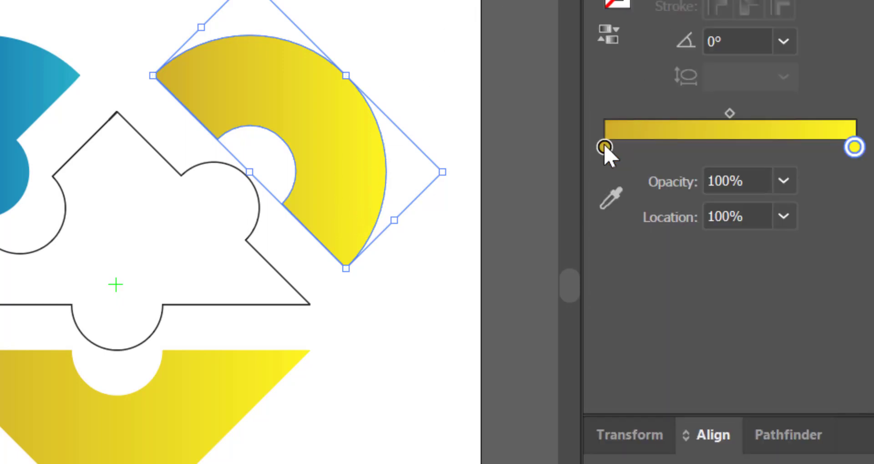
click(605, 147)
double_click(605, 147)
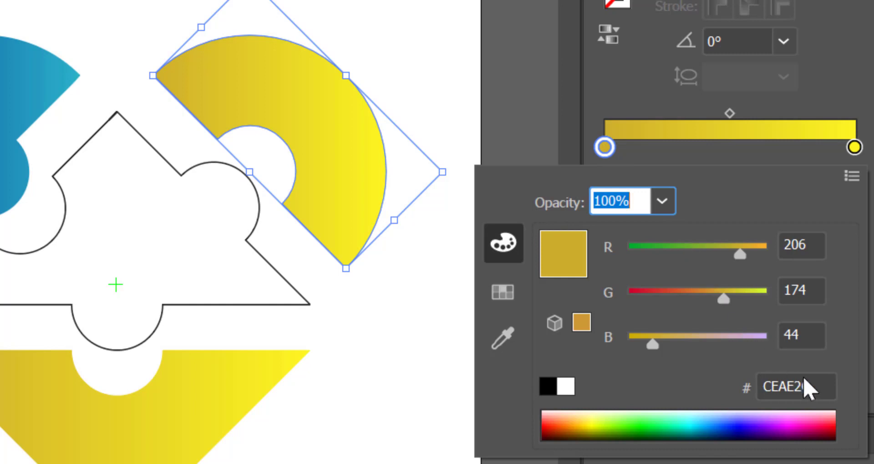
drag(812, 386, 728, 375)
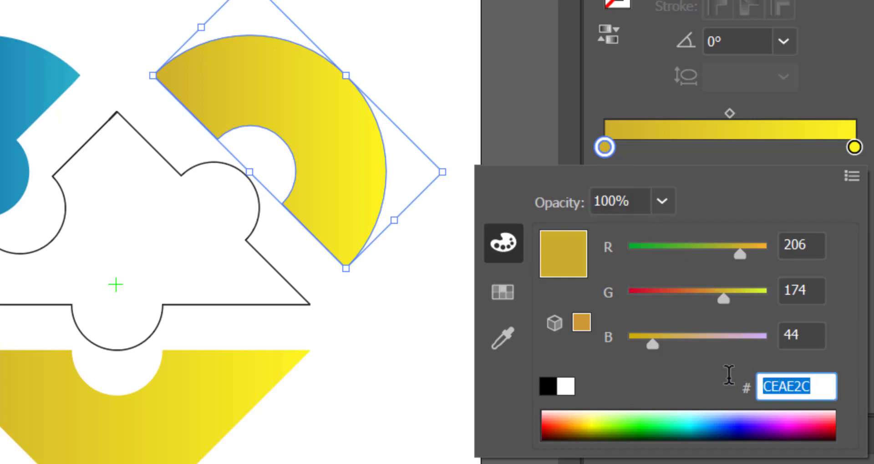
text(A)
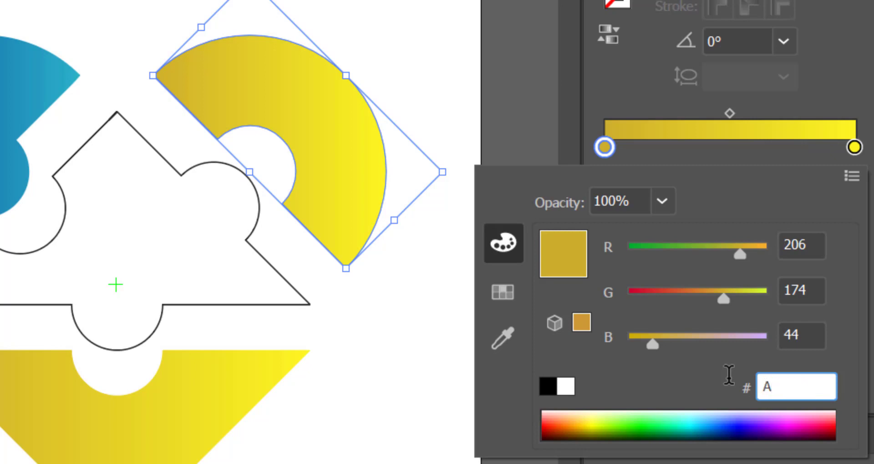
text(123)
text(7)
text(D)
key(Return)
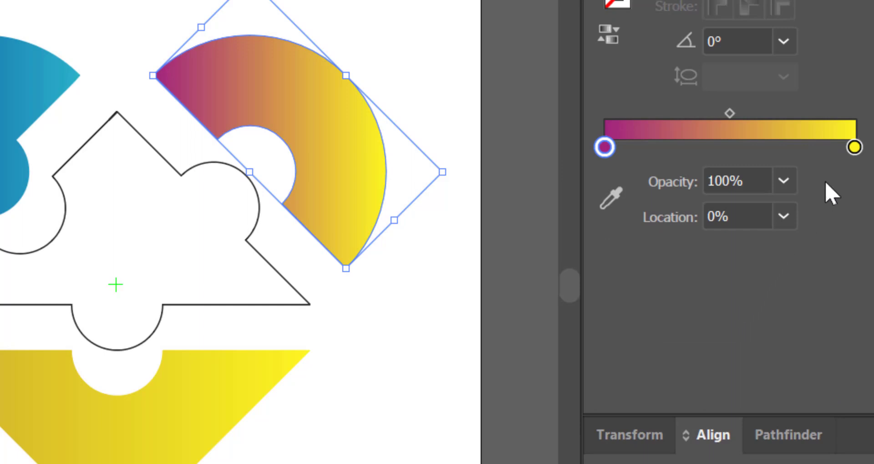
- Set the arc gradient's end stop to pink EB59B7
double_click(854, 147)
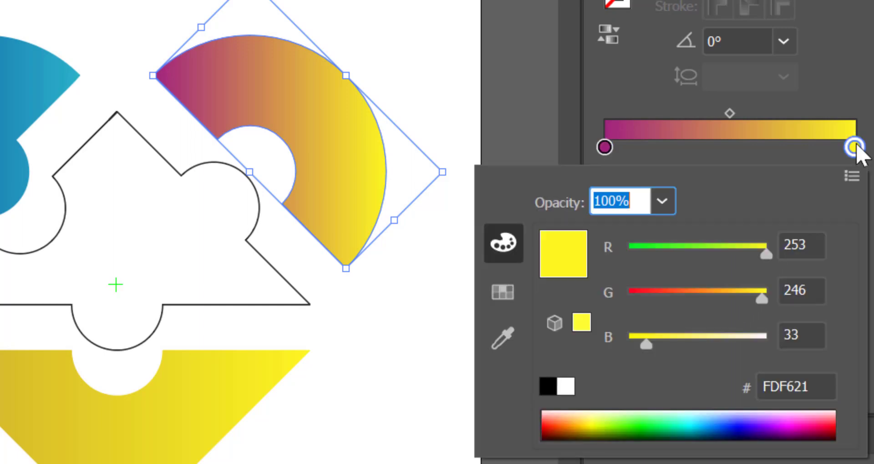
click(815, 387)
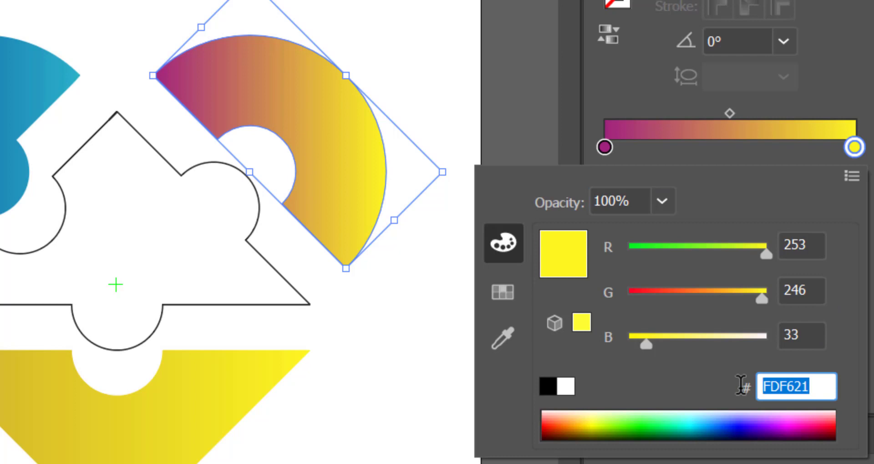
text(EB5)
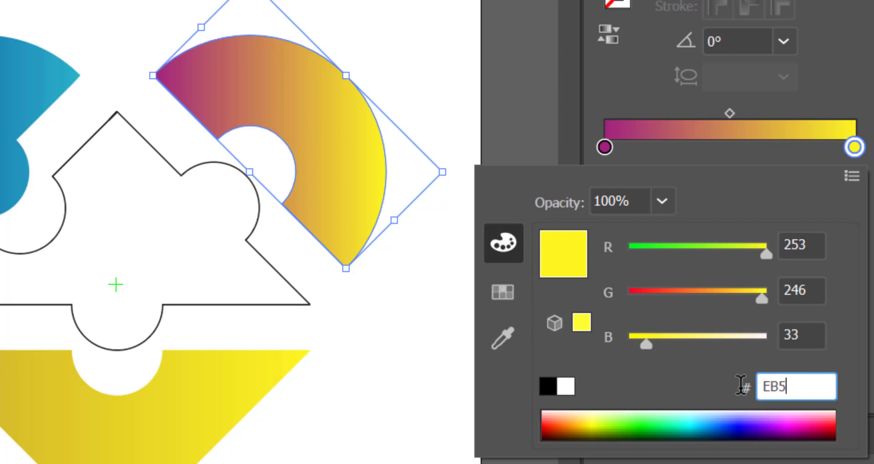
text(9)
text(B)
text(7)
key(Return)
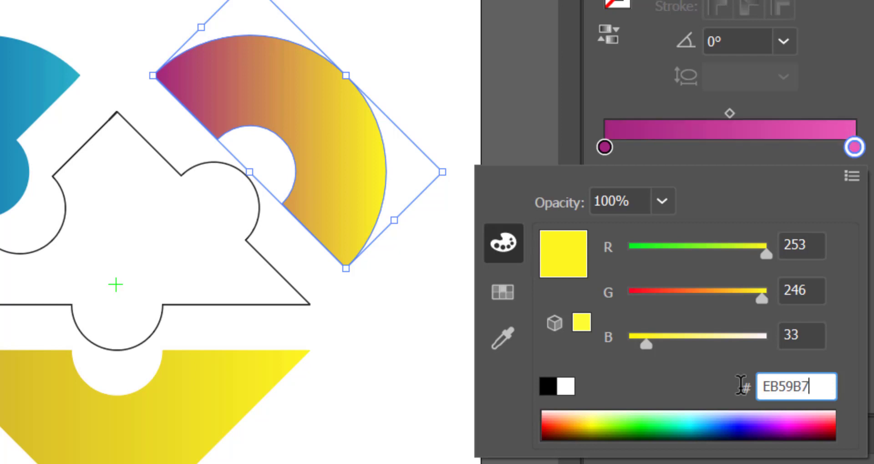
key(Return)
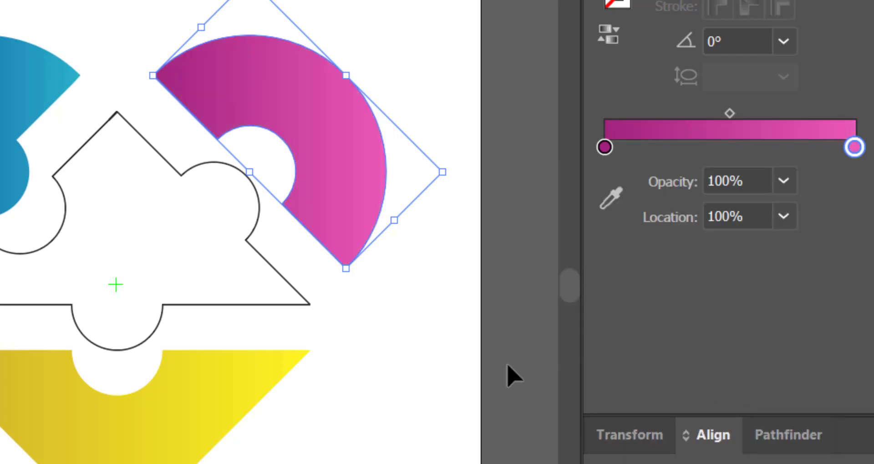
- Remove the central piece's outline, apply the gradient, and set its start stop to A71E22
click(293, 304)
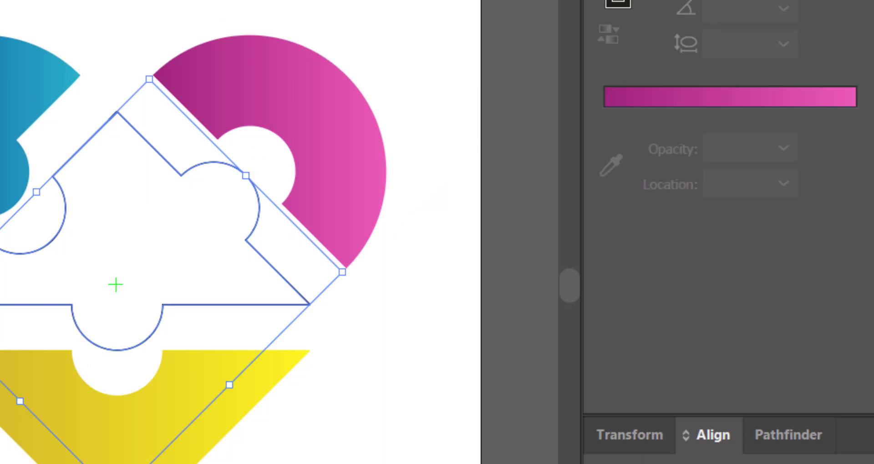
key(F6)
key(slash)
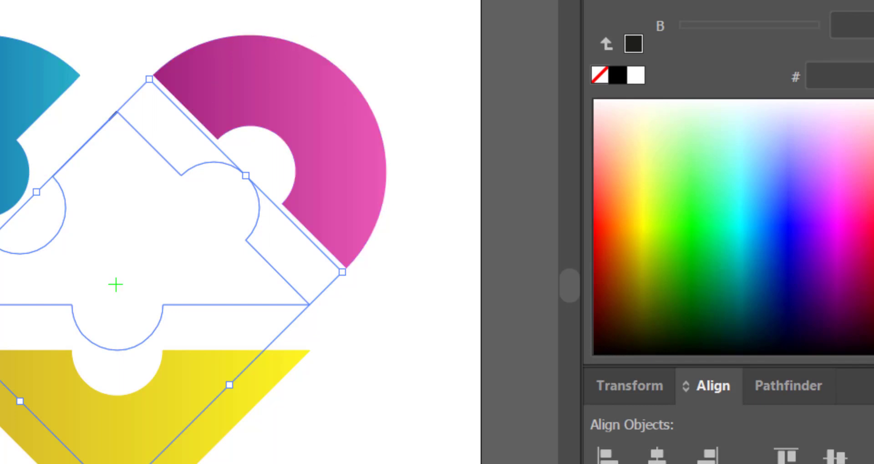
key(ctrl+F9)
click(726, 94)
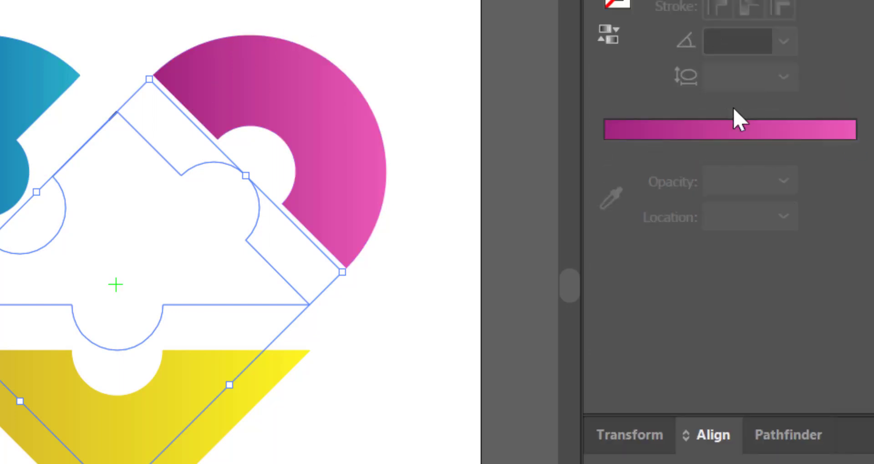
double_click(604, 147)
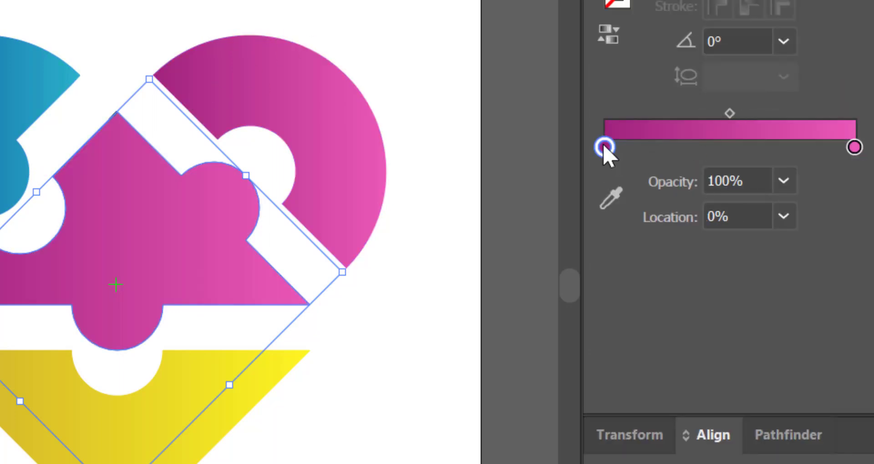
click(815, 386)
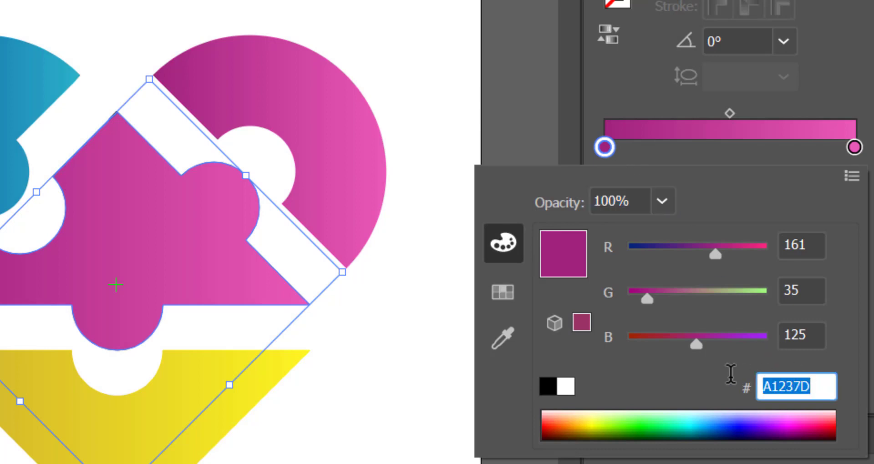
text(A)
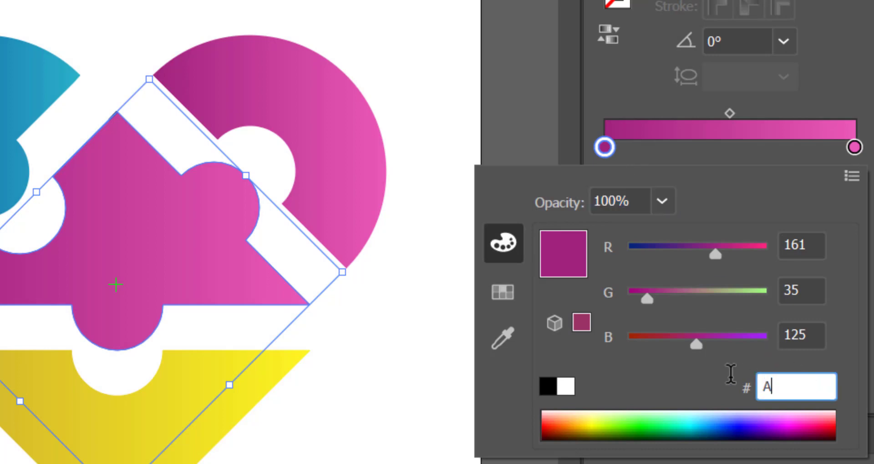
text(71)
text(E22)
key(Return)
key(Return)
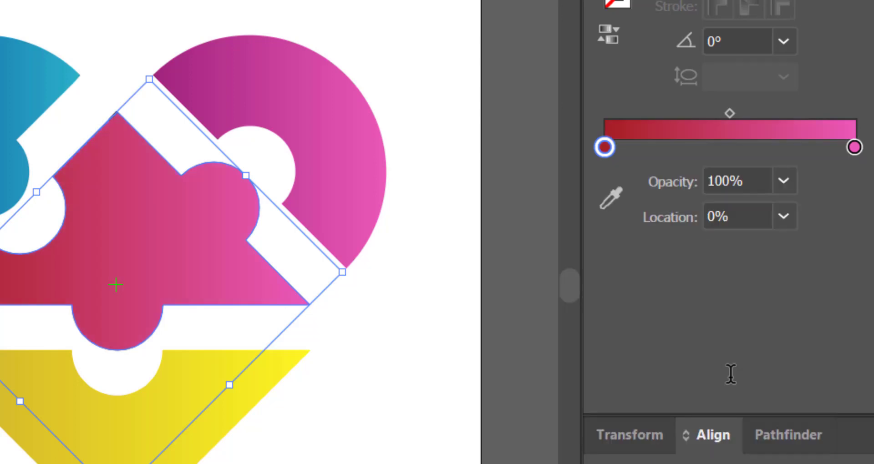
- Set the central piece's gradient end stop to red F84145
click(854, 147)
double_click(855, 148)
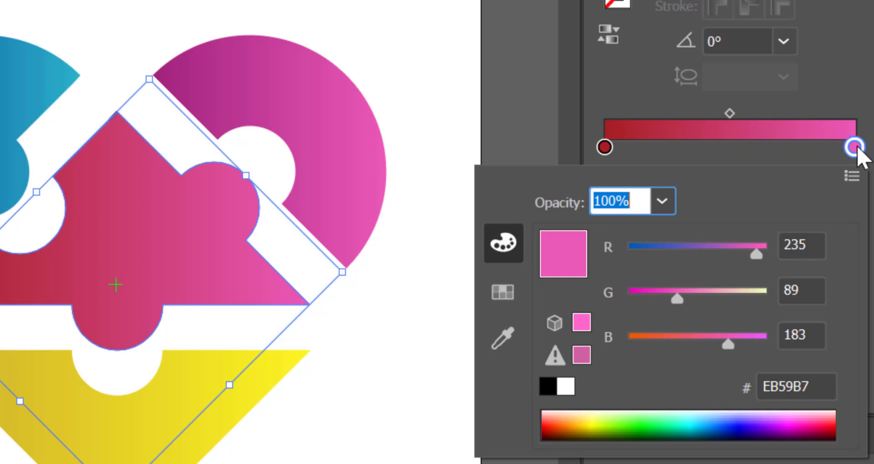
click(812, 386)
drag(813, 386, 746, 372)
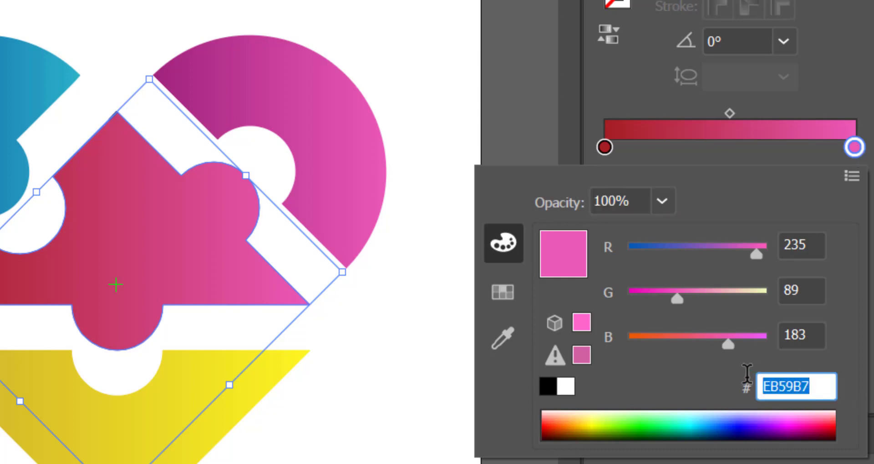
text(F8)
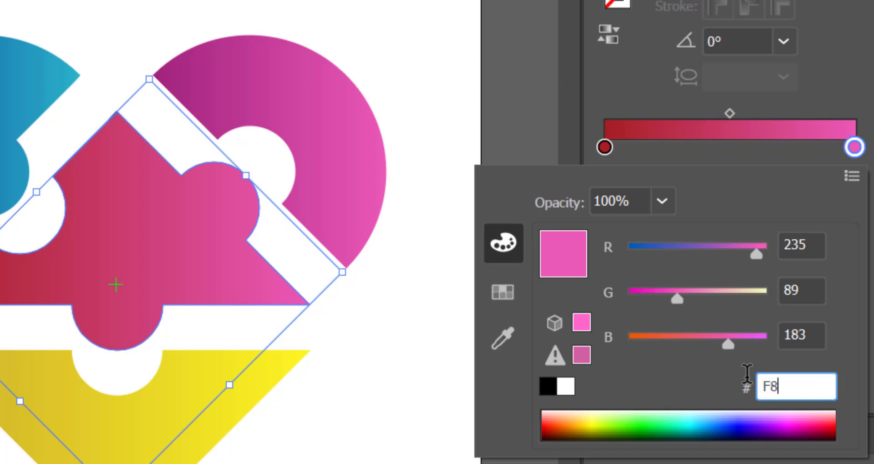
text(4)
text(1)
text(45)
key(Return)
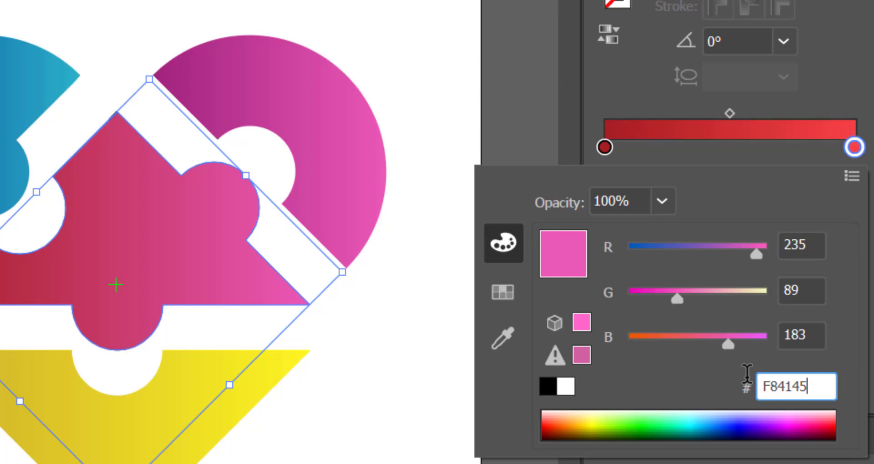
key(Return)
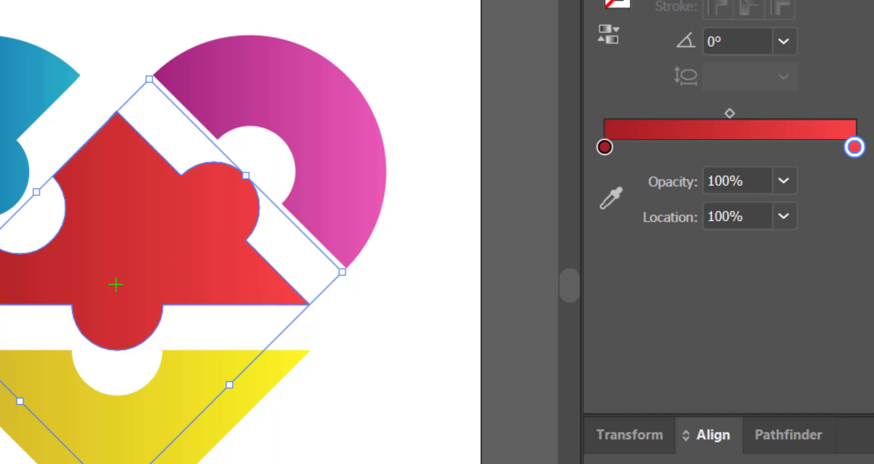
- Group the four heart pieces, then ungroup them again
click(189, 114)
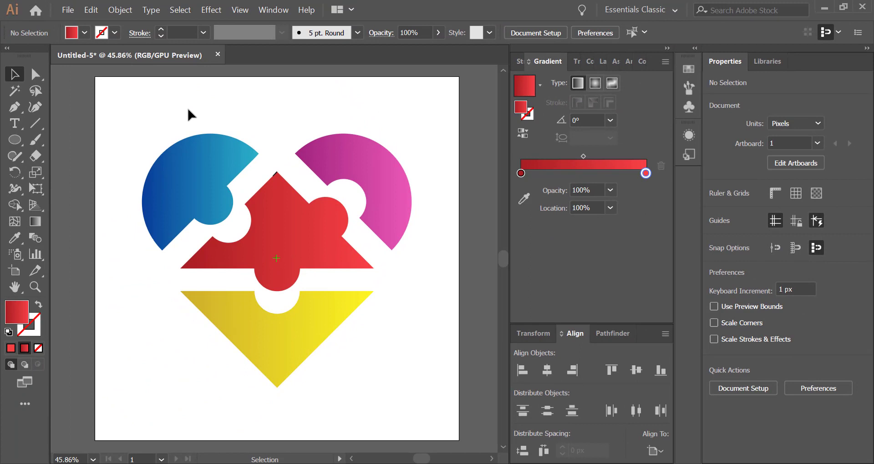
mouse_move(127, 115)
mouse_down()
mouse_move(387, 330)
mouse_move(425, 375)
mouse_up()
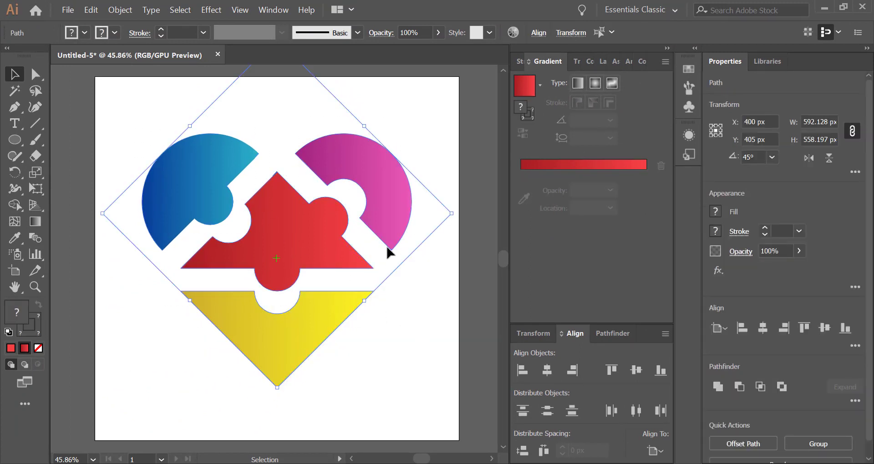
right_click(375, 197)
click(402, 272)
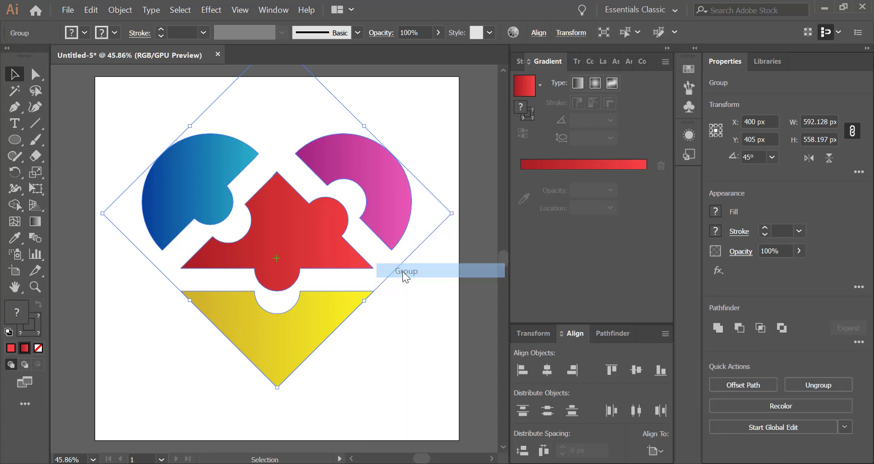
click(411, 298)
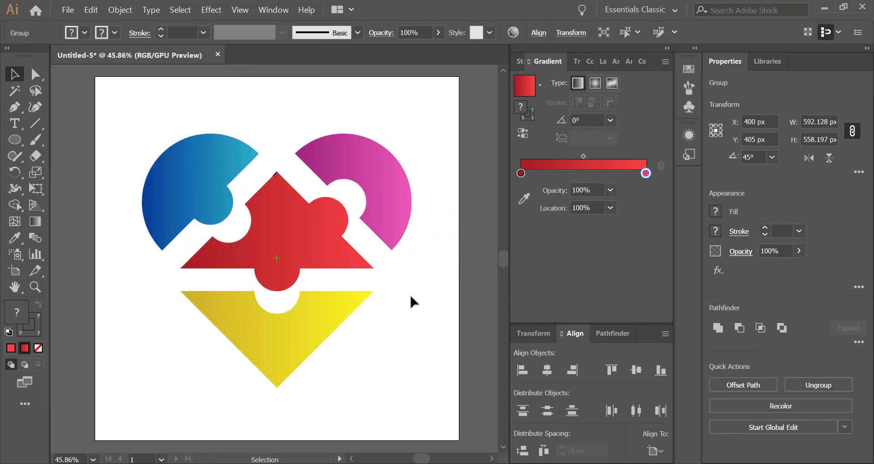
right_click(285, 242)
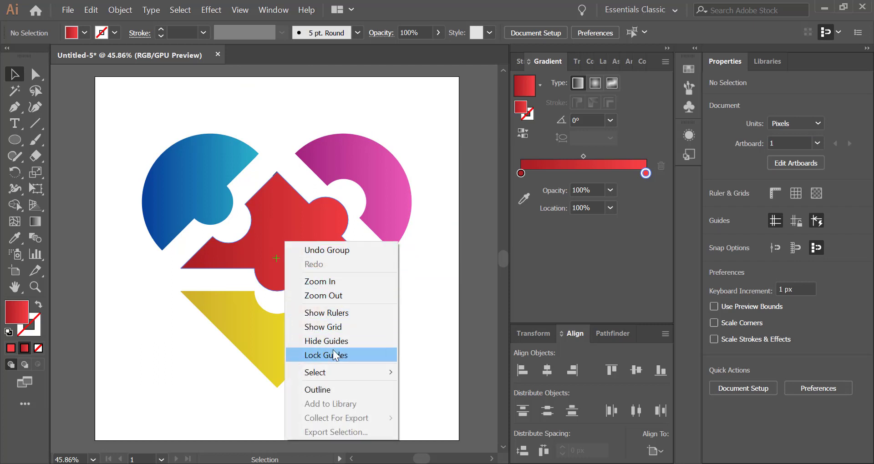
click(285, 218)
right_click(283, 218)
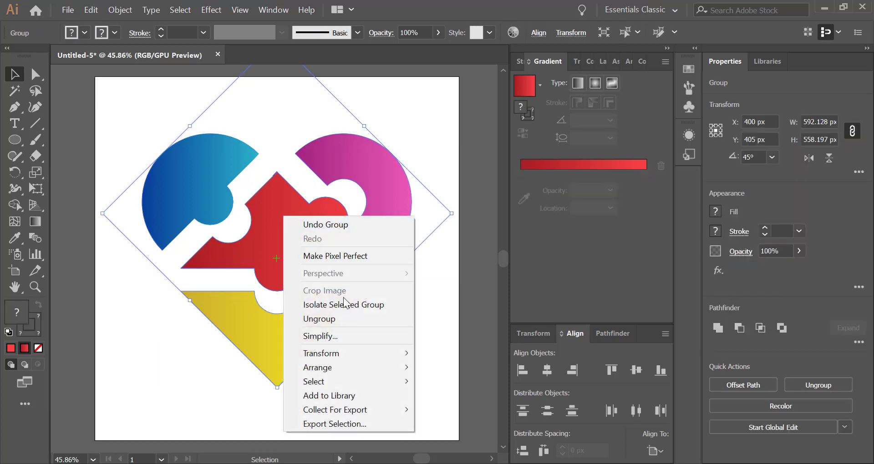
click(348, 318)
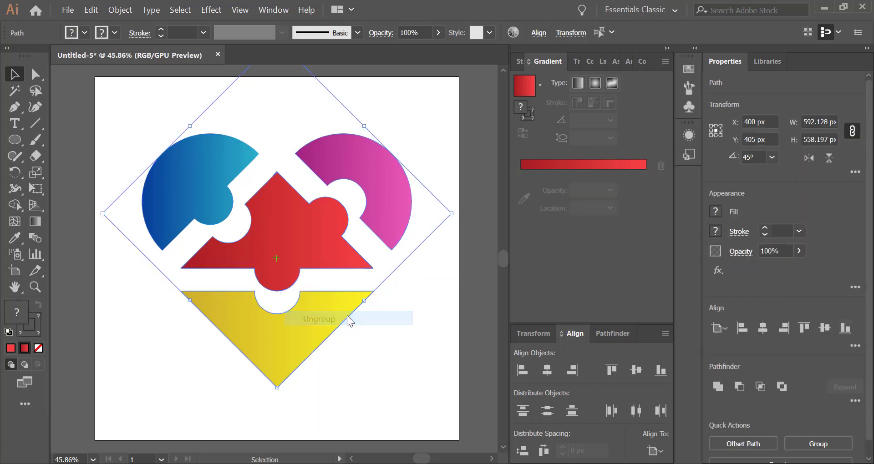
click(265, 130)
- Delete the tiny stray path at the red piece's apex and reselect all four pieces
click(276, 176)
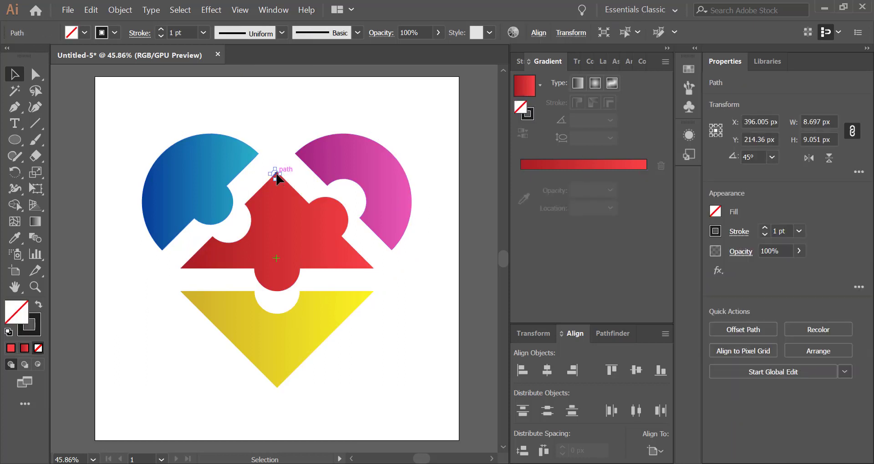
key(Delete)
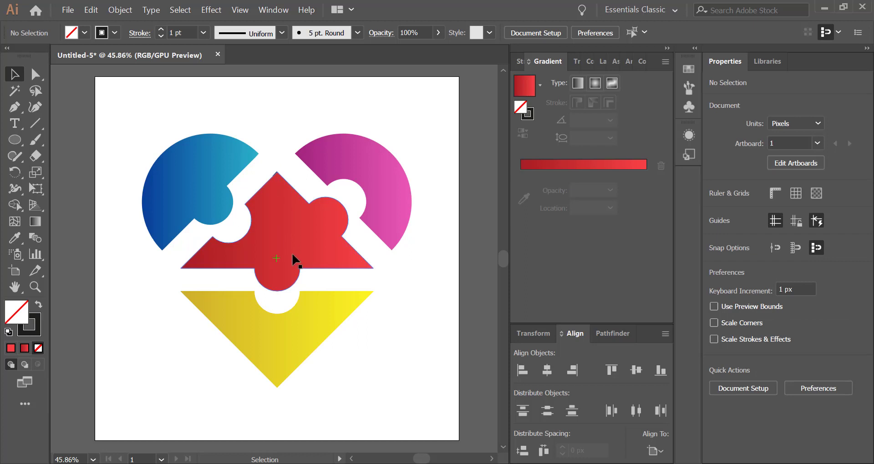
click(275, 176)
key(Delete)
click(289, 211)
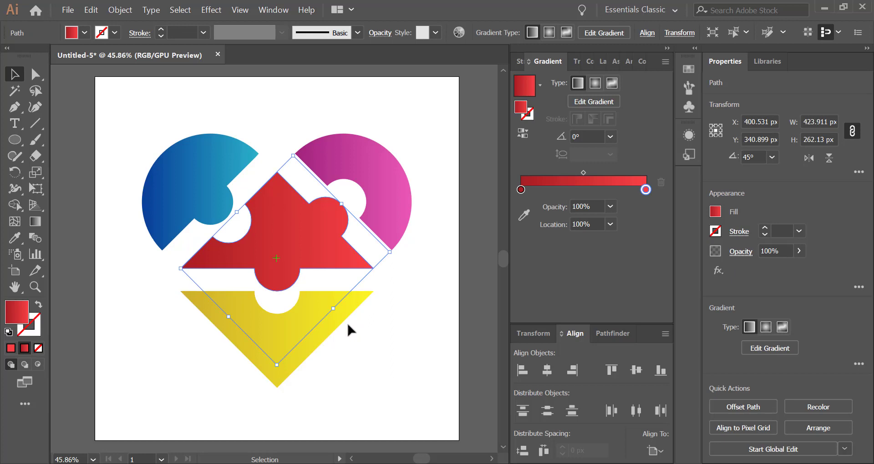
click(334, 318)
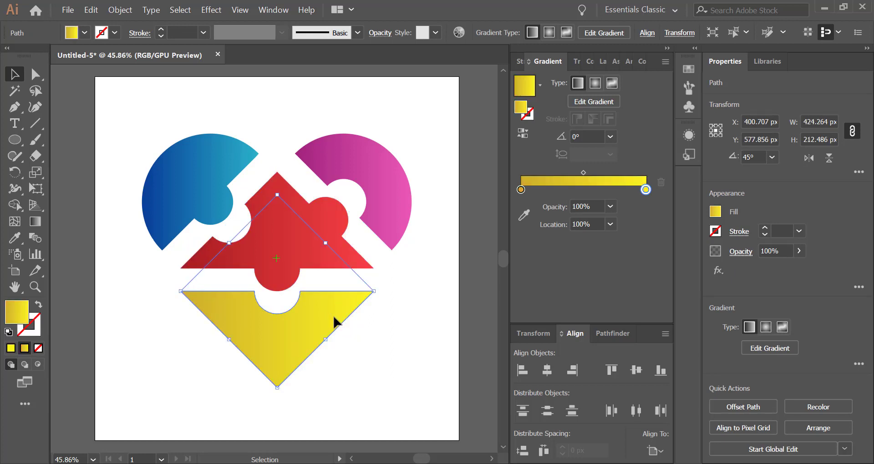
click(365, 337)
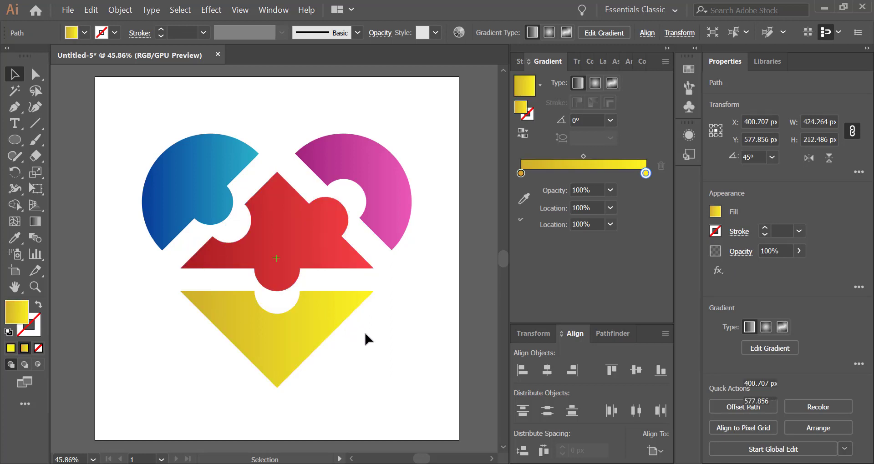
drag(119, 108, 413, 352)
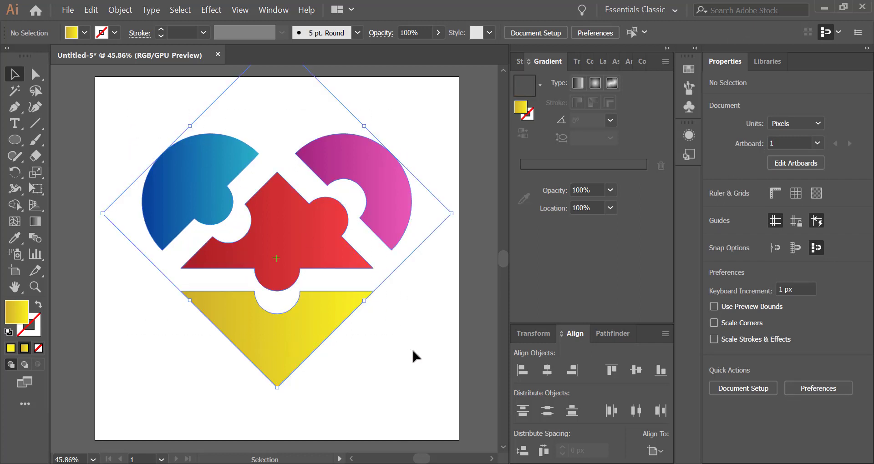
- Group the four selected gradient puzzle pieces
right_click(332, 313)
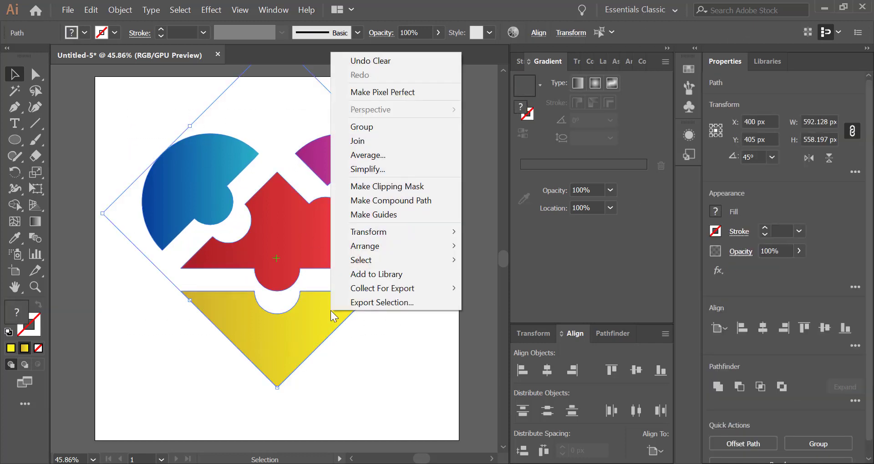
click(336, 129)
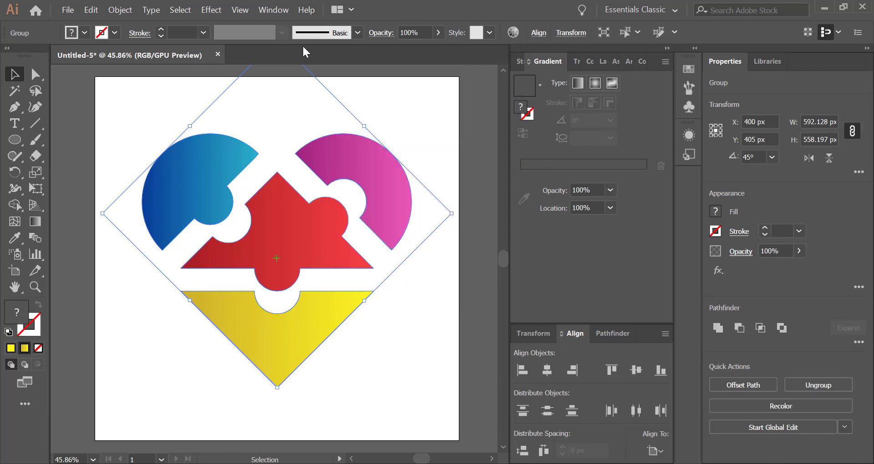
click(275, 12)
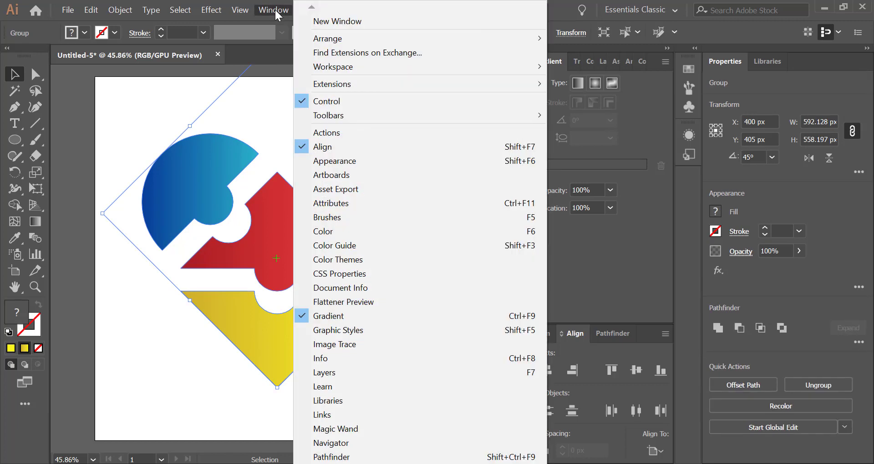
click(275, 12)
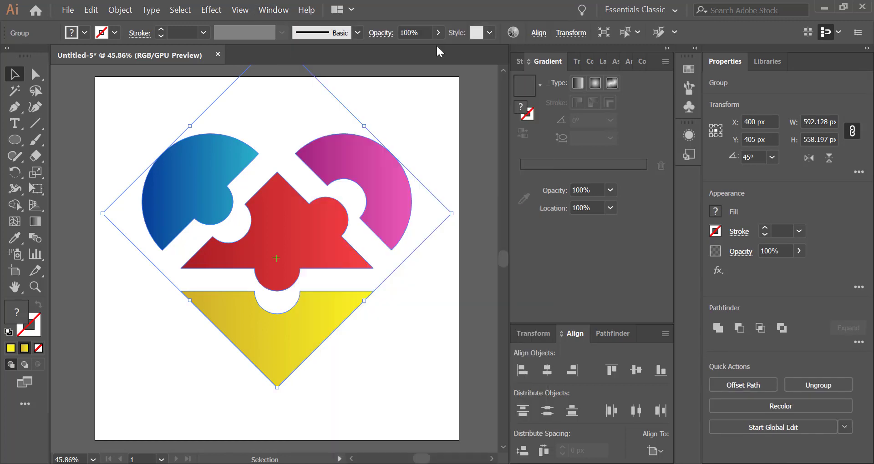
click(623, 67)
click(583, 66)
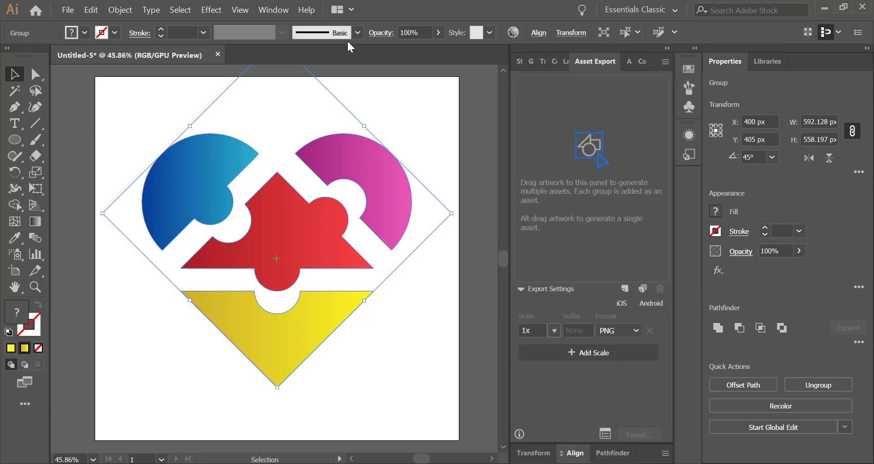
- Centre the heart group on the artboard using the Align panel
click(273, 10)
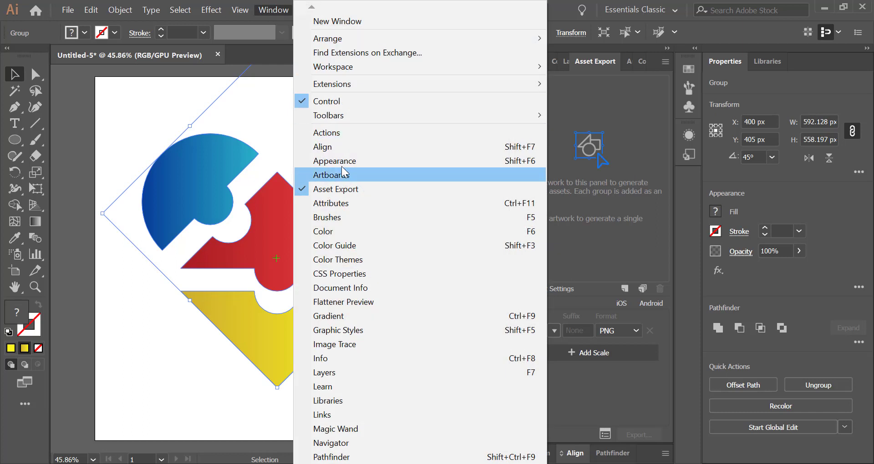
click(342, 147)
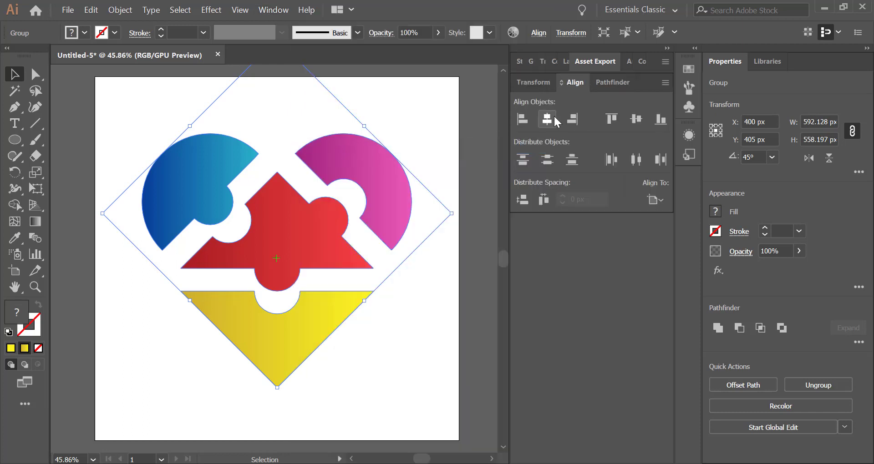
click(637, 120)
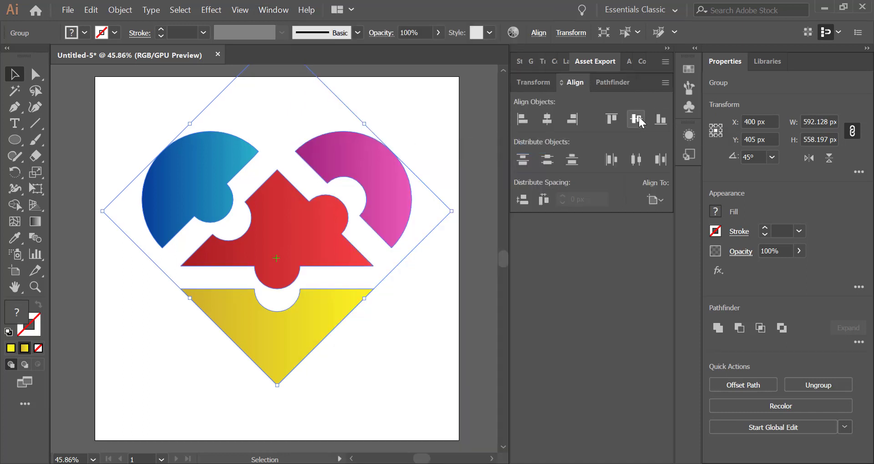
click(416, 311)
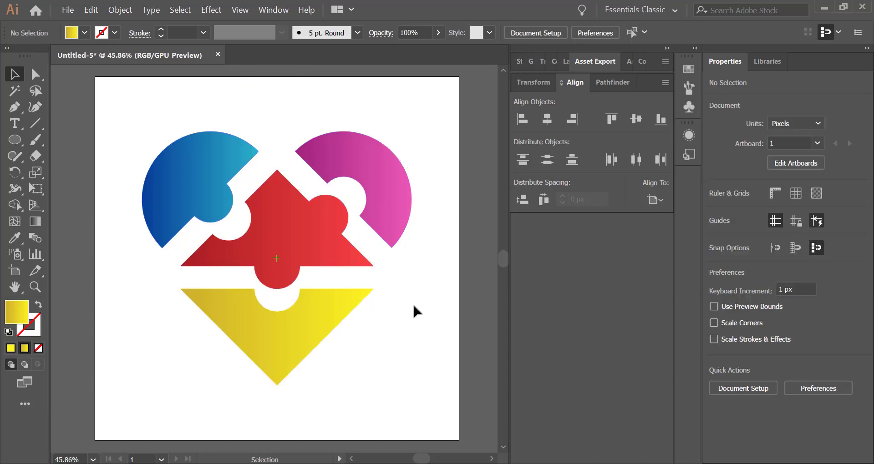